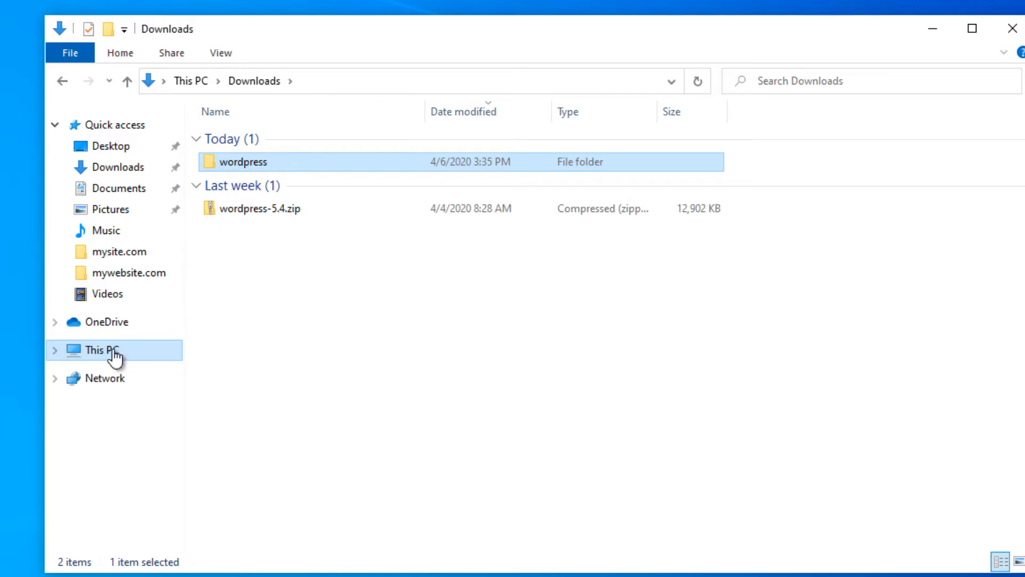
- Go to This PC in File Explorer to reach the drives
left_click(114, 354)
- Browse to C:\xampp\htdocs and paste the wordpress folder there
left_click(288, 340)
double_click(288, 340)
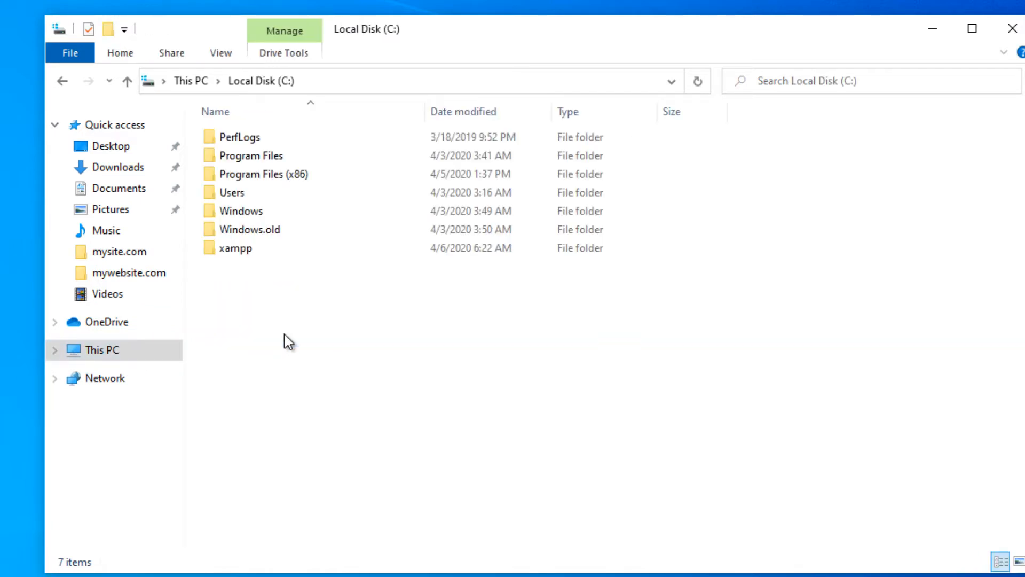
double_click(286, 249)
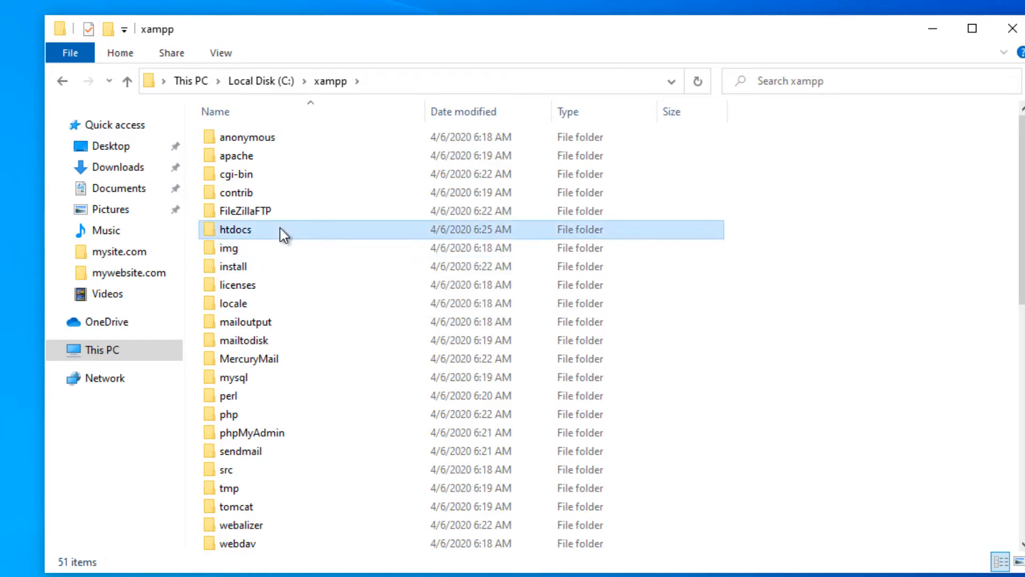
double_click(280, 229)
right_click(267, 315)
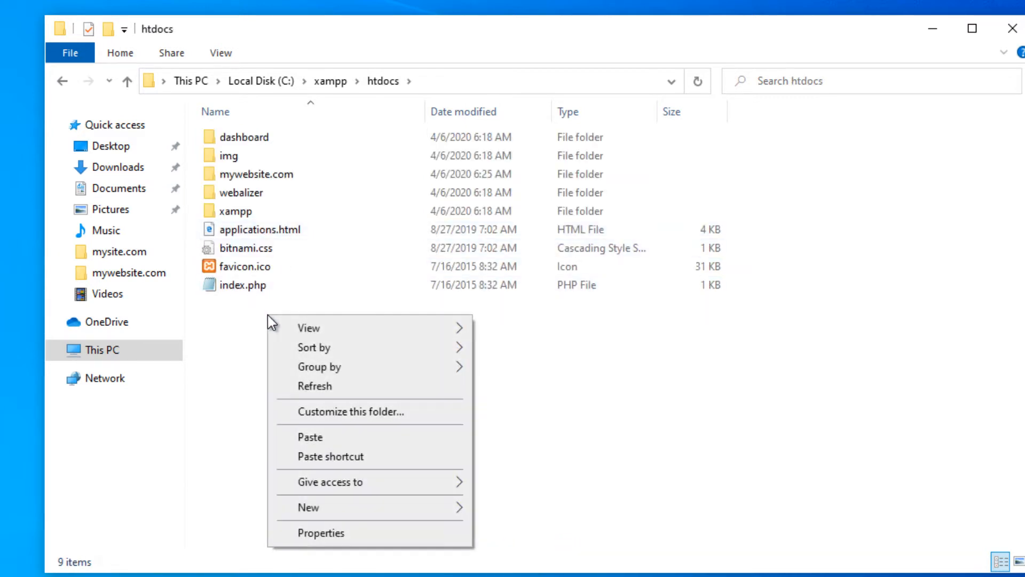
left_click(301, 438)
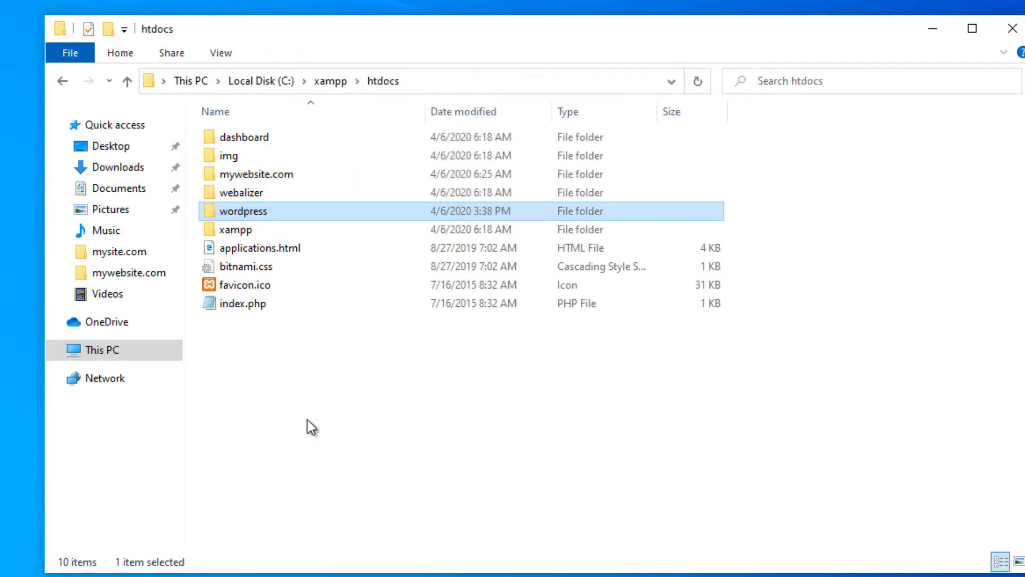
- Rename the copied wordpress folder to 'newsite.com' and open it
right_click(258, 208)
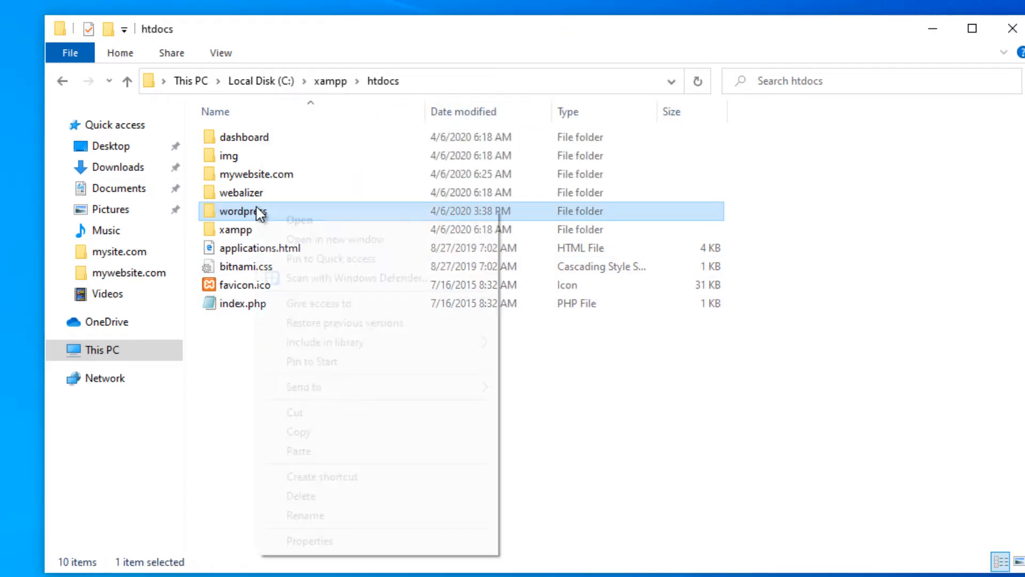
left_click(303, 516)
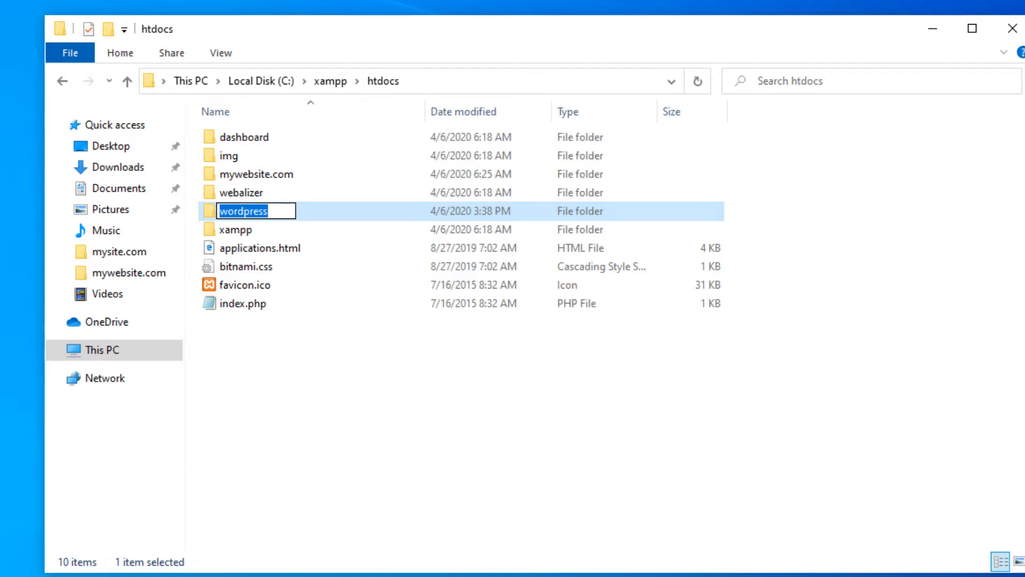
type("newsi")
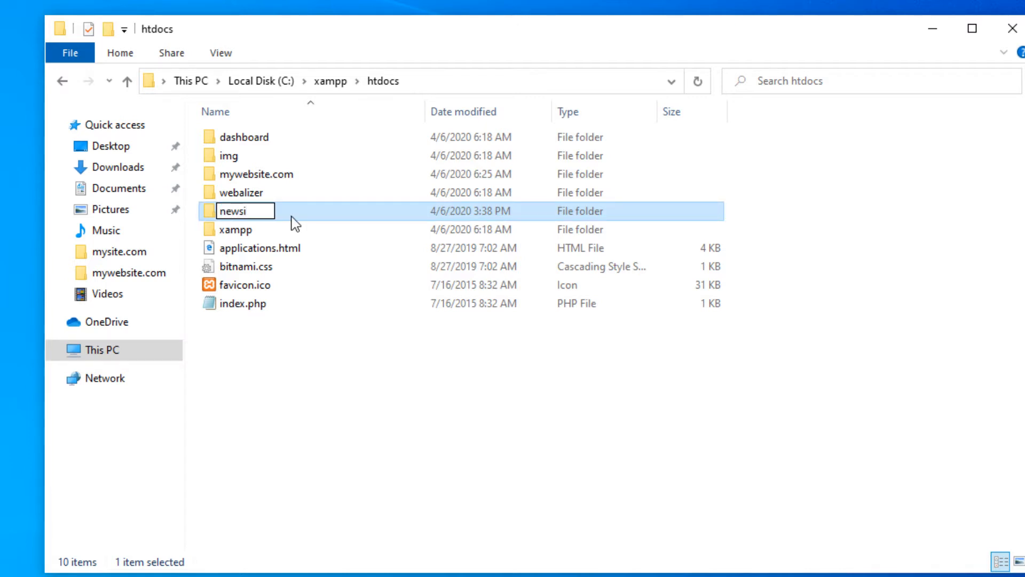
type("te.com")
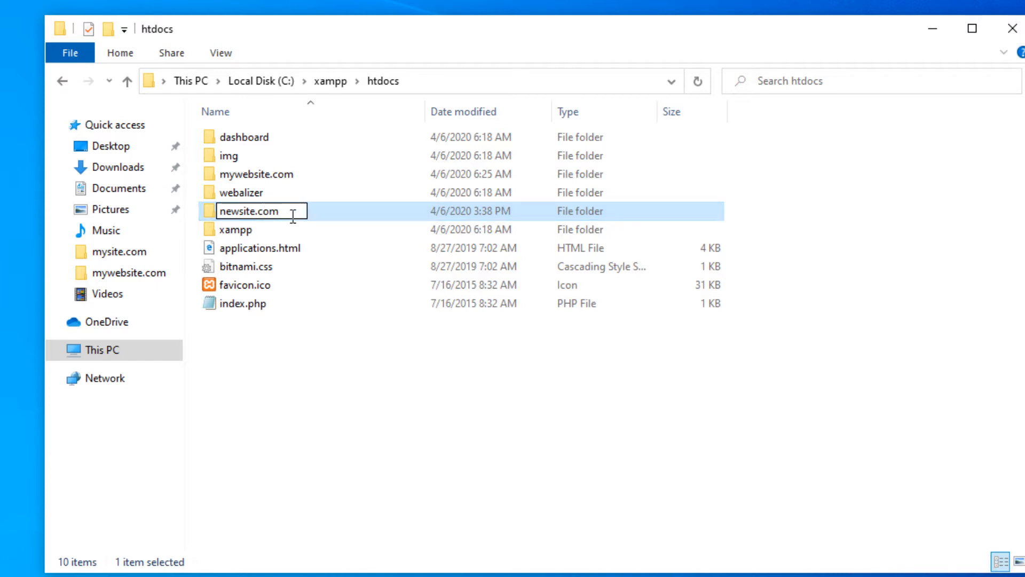
key("Return")
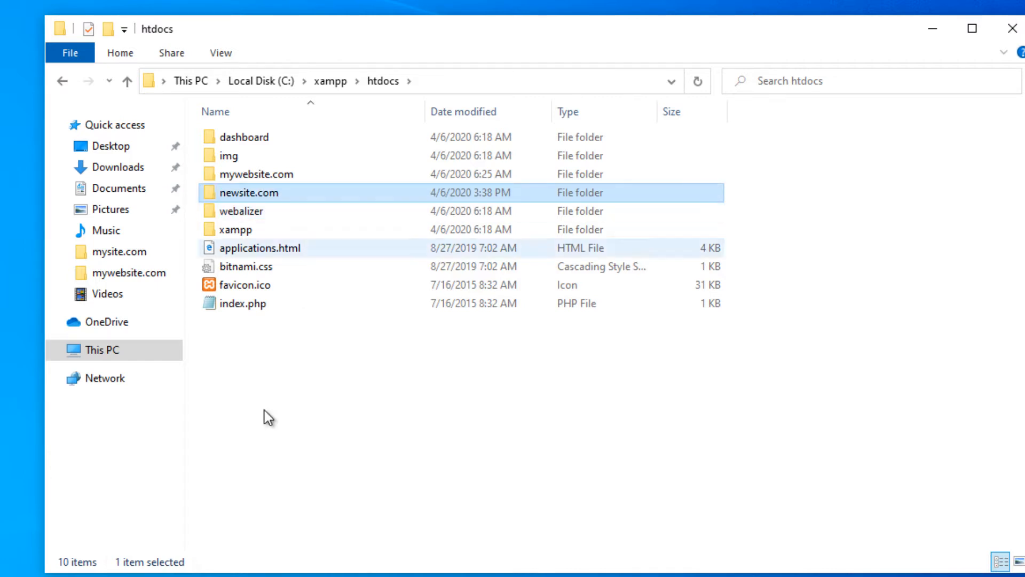
left_click(249, 463)
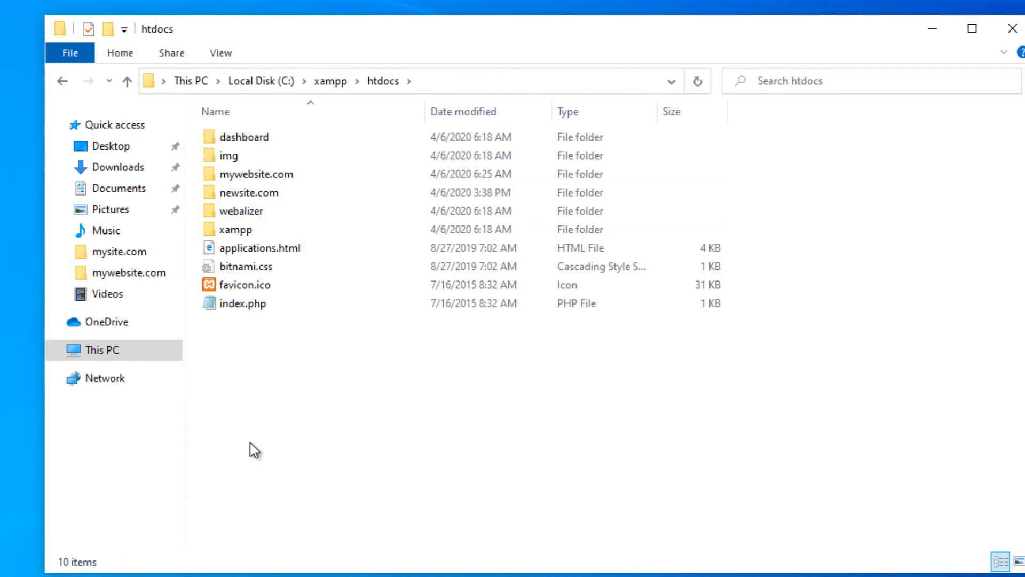
double_click(258, 193)
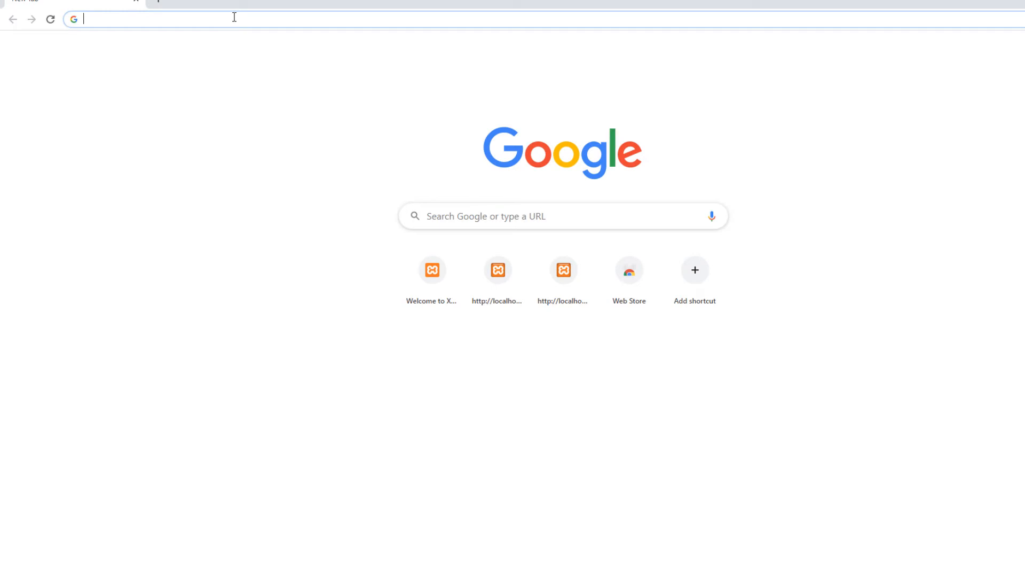
- Try loading localhost in Chrome, then launch the XAMPP Control Panel shortcut
type("local")
key("Return")
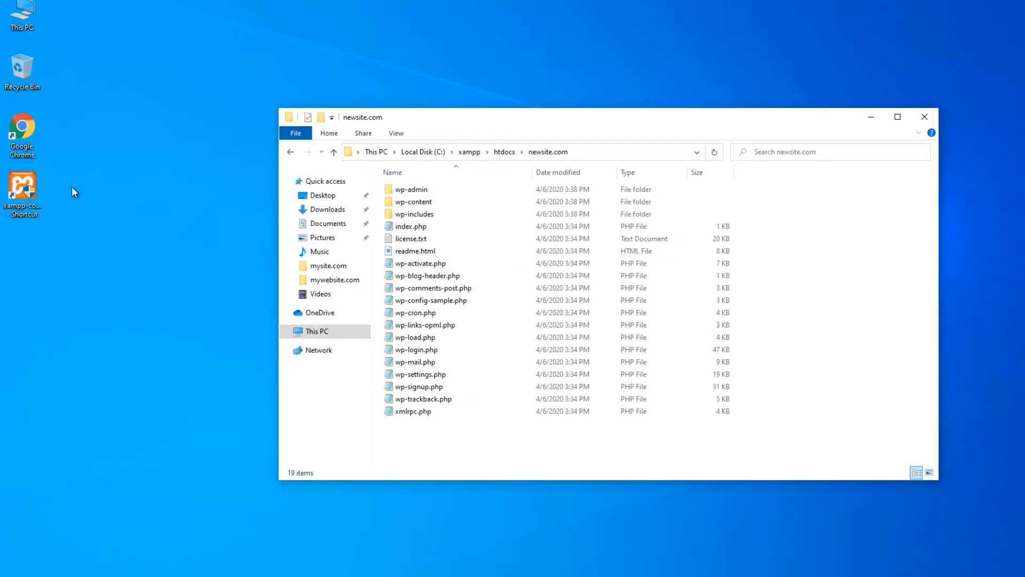
double_click(24, 191)
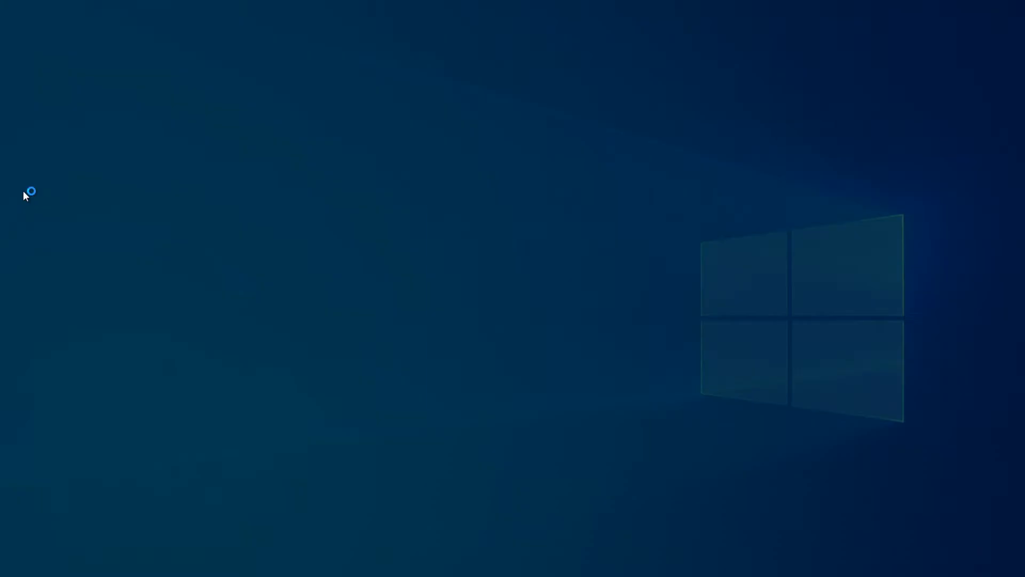
- Run XAMPP as administrator, start Apache and MySQL, and reload localhost
left_click(511, 378)
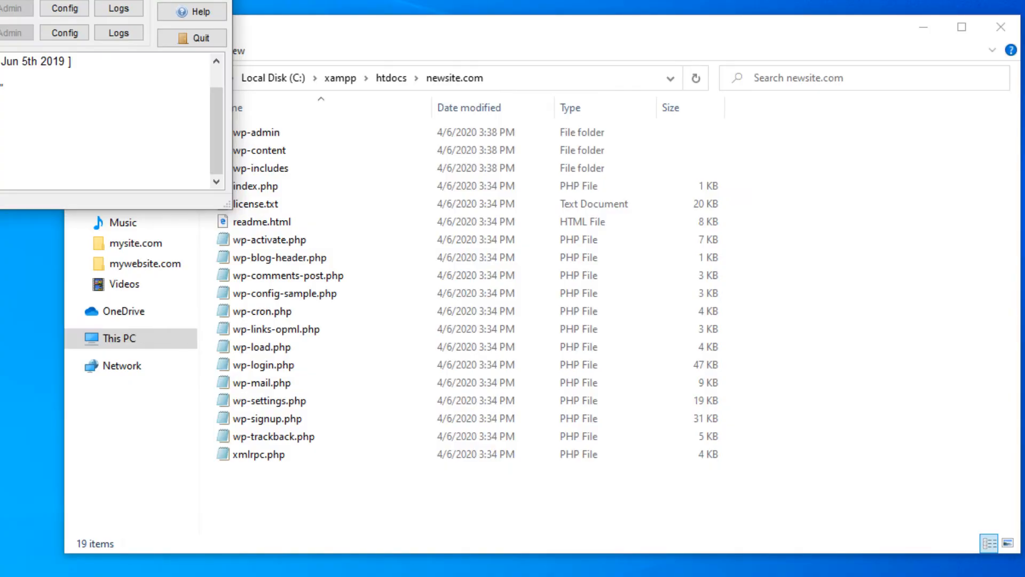
left_click_drag(0, 0, 322, 168)
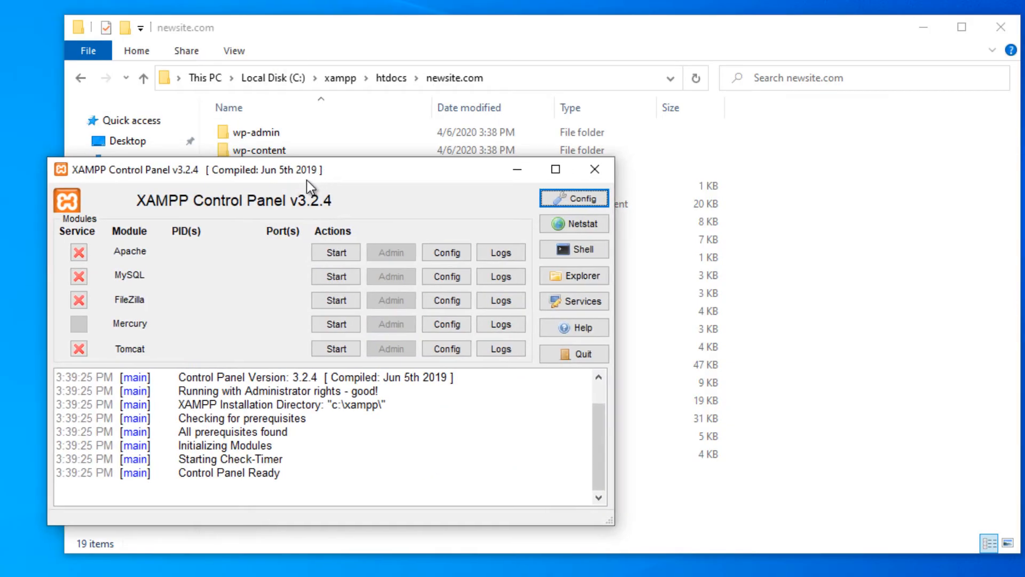
left_click(324, 255)
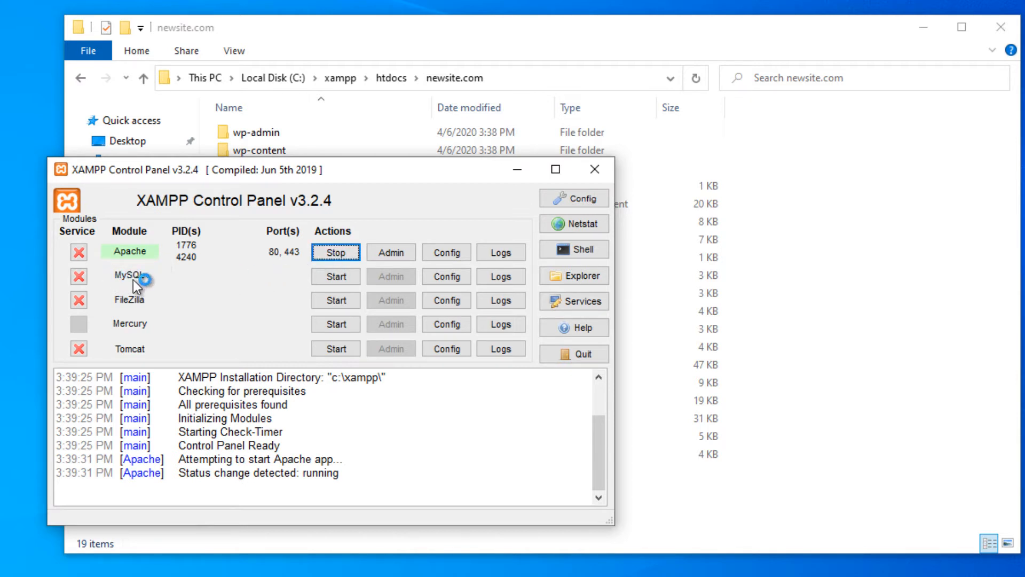
left_click(327, 274)
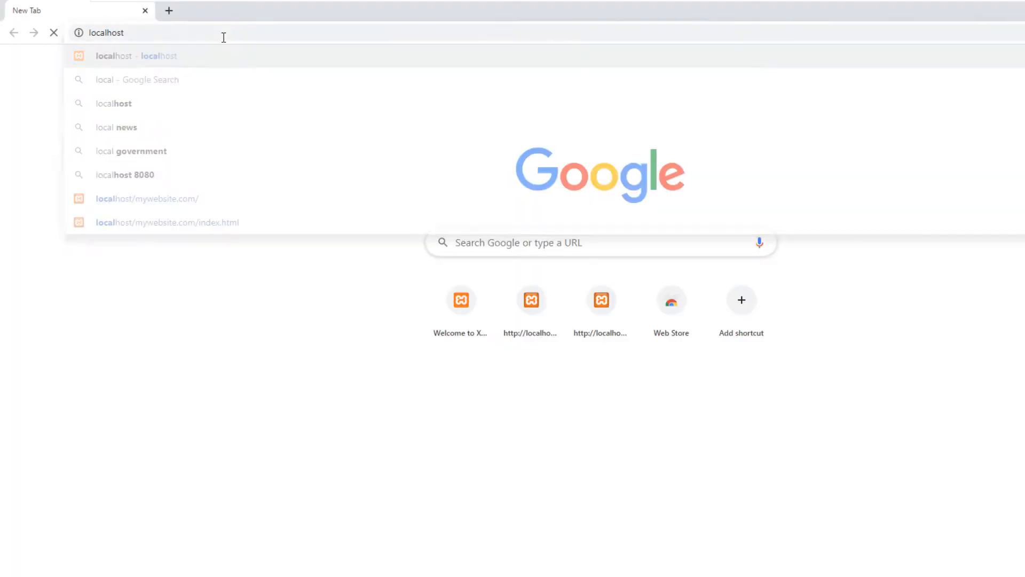
key("Return")
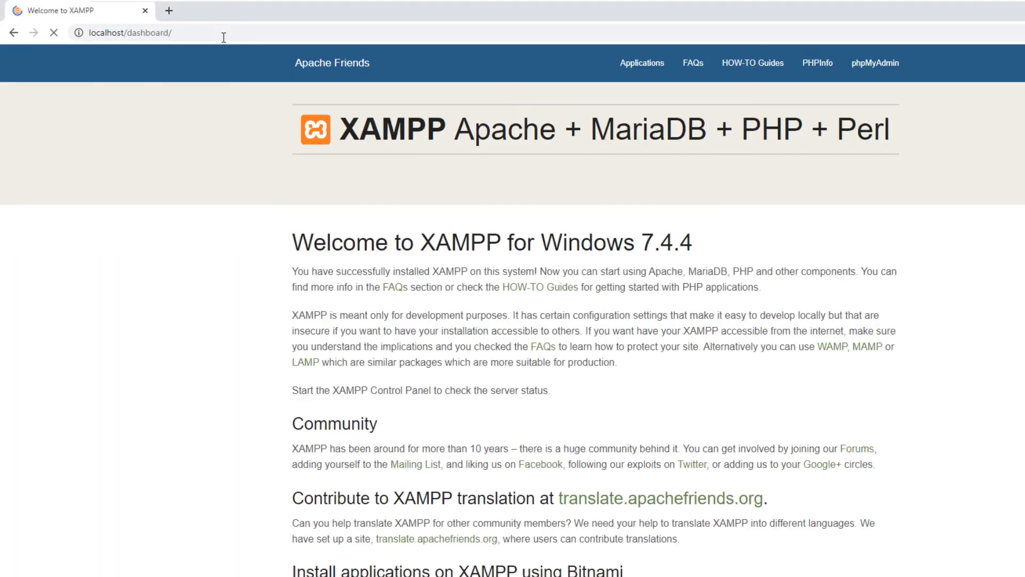
- Open phpMyAdmin from the XAMPP dashboard and review the database server's user entry
left_click(878, 75)
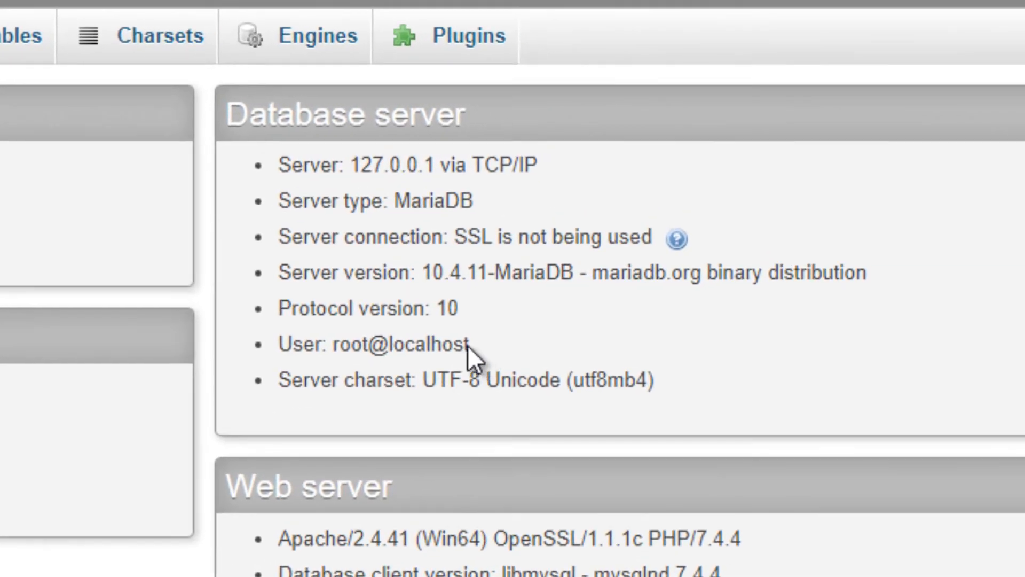
left_click_drag(466, 345, 392, 342)
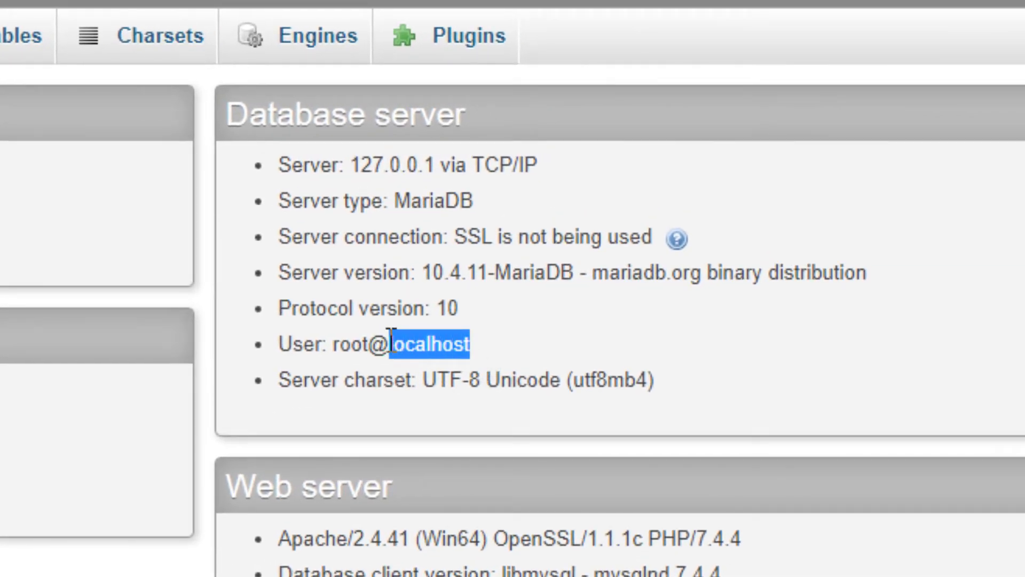
left_click(391, 342)
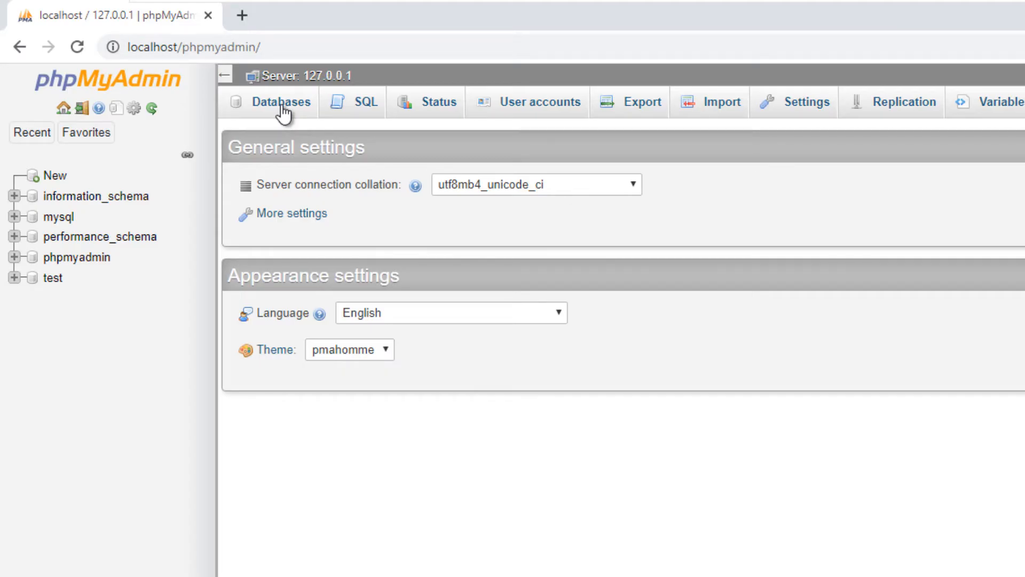
- Open the Databases list and copy the folder name newsite.com from Explorer's path
left_click(282, 107)
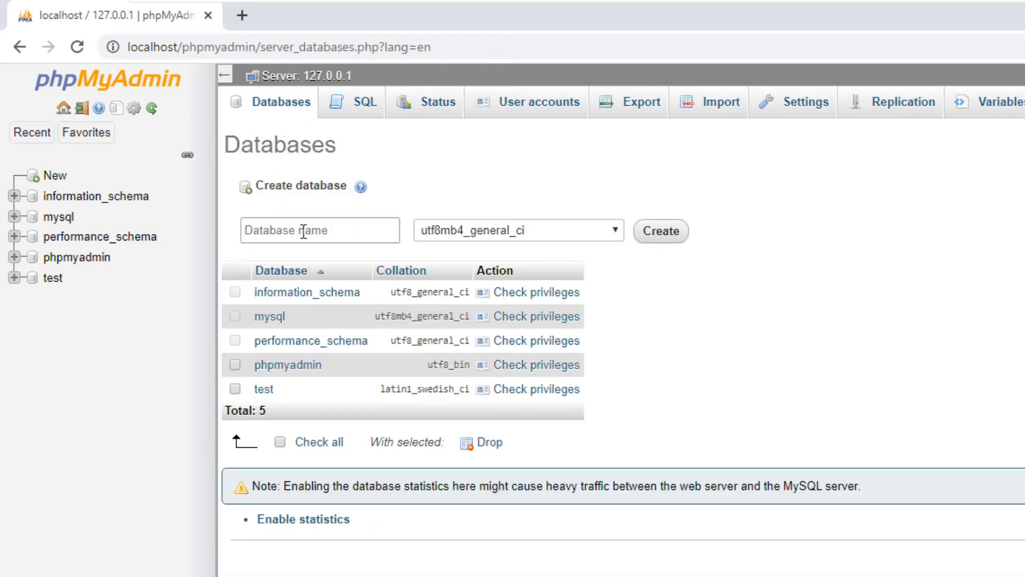
key("alt+Tab")
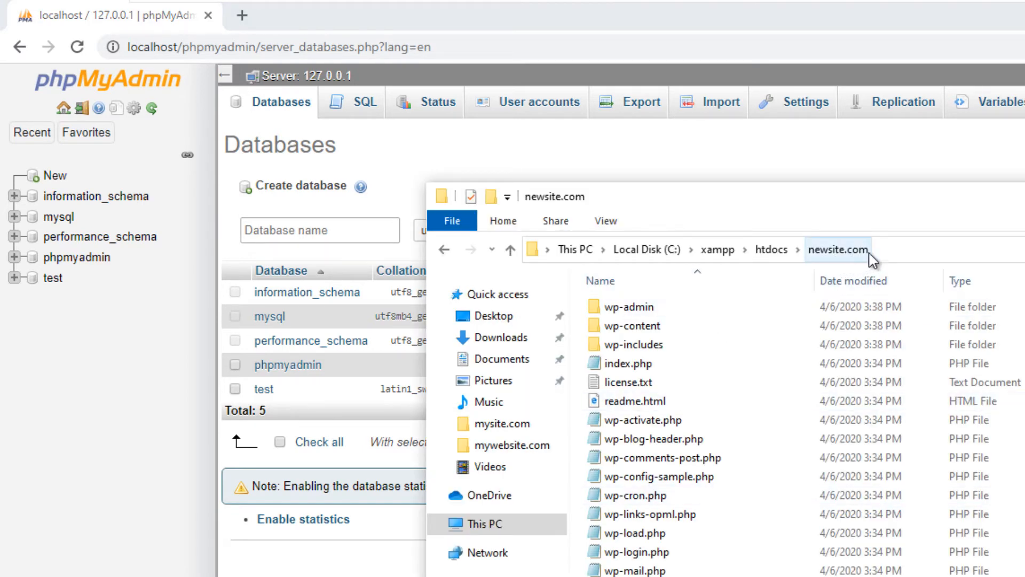
left_click(892, 251)
left_click_drag(695, 251, 634, 251)
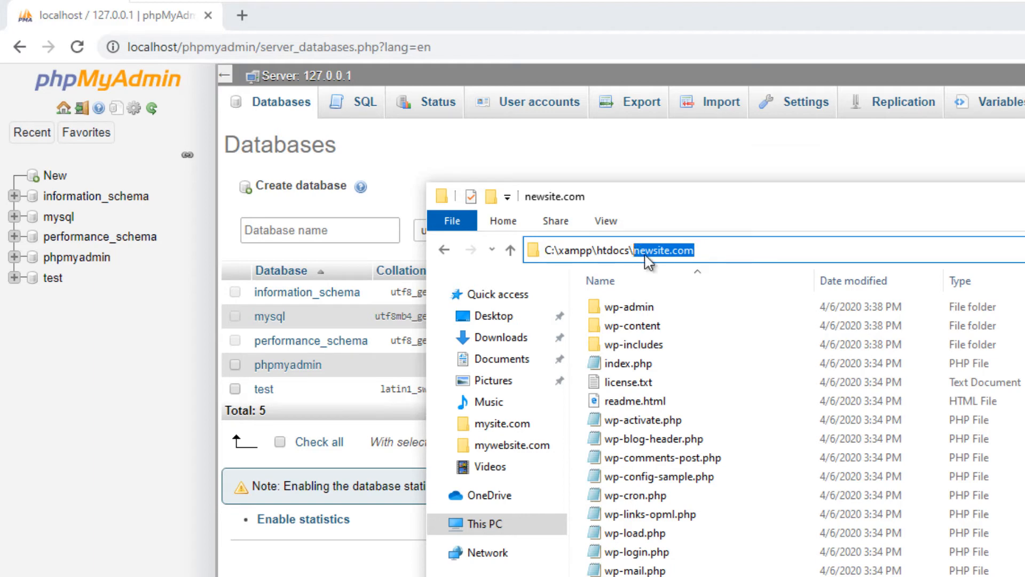
right_click(643, 253)
left_click(673, 311)
- Paste newsite.com as the new database name and create it
left_click(349, 234)
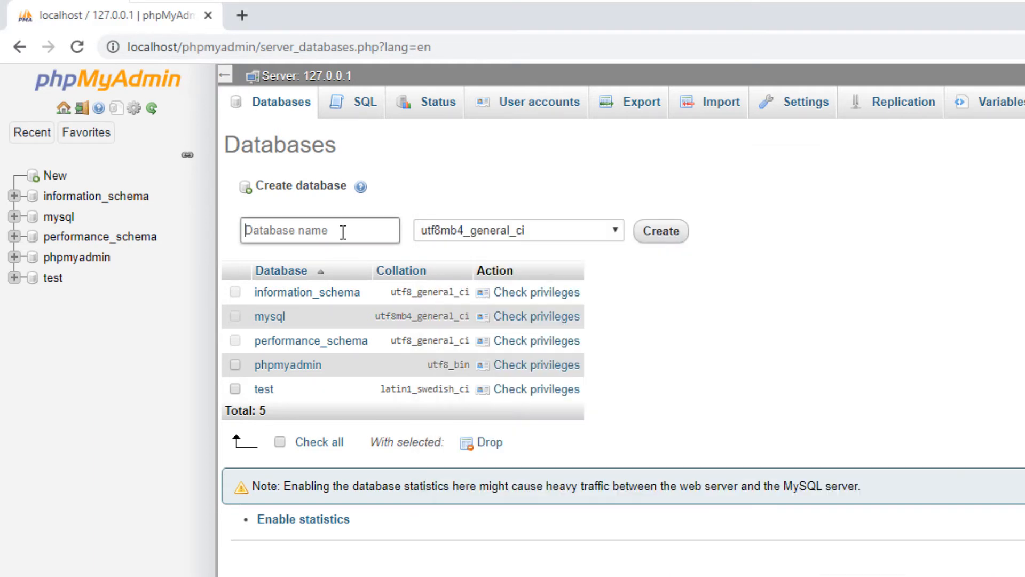
right_click(344, 238)
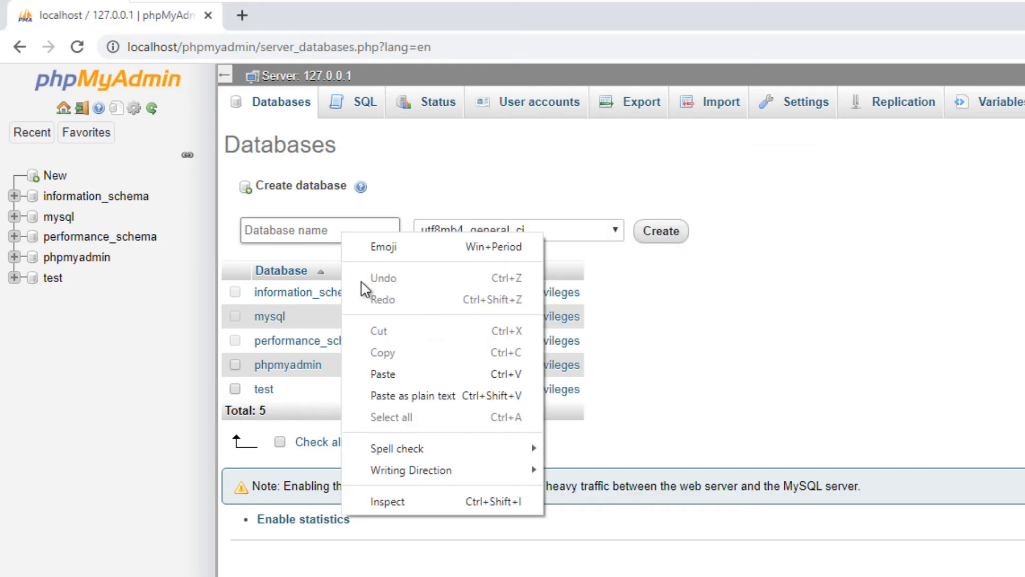
left_click(397, 372)
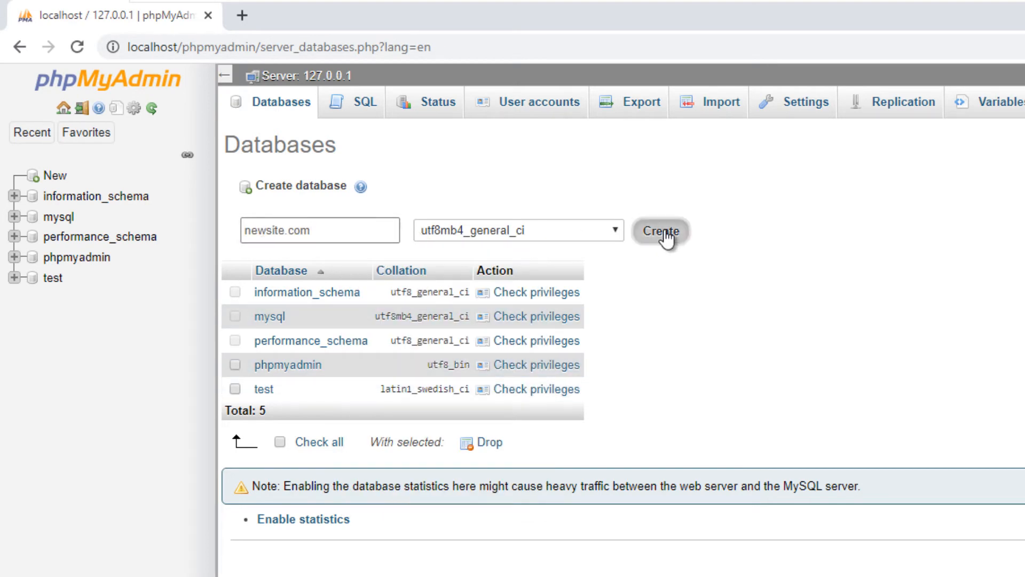
left_click(662, 233)
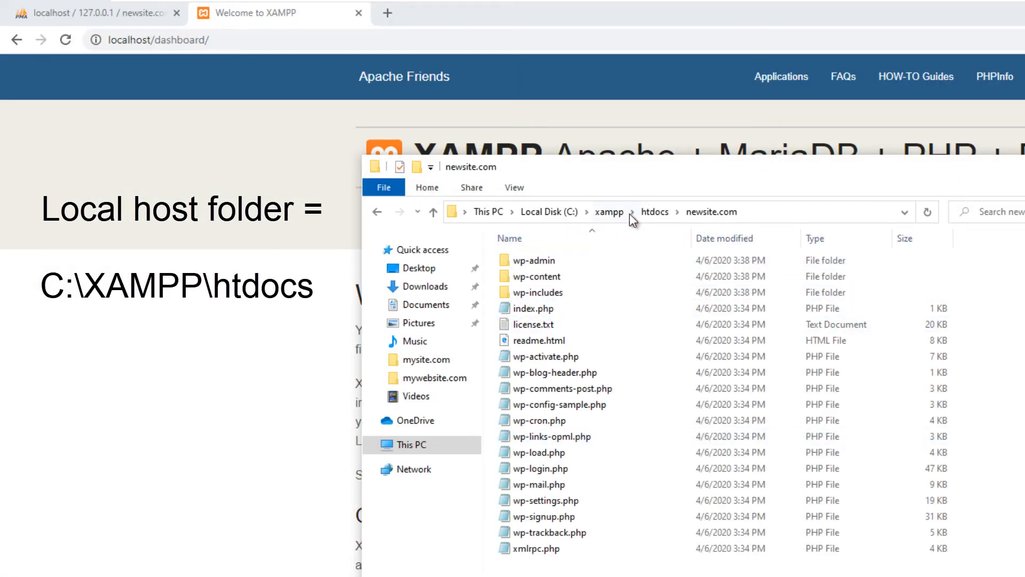
- Go back to htdocs and reopen the newsite.com folder to view its WordPress files
left_click(655, 211)
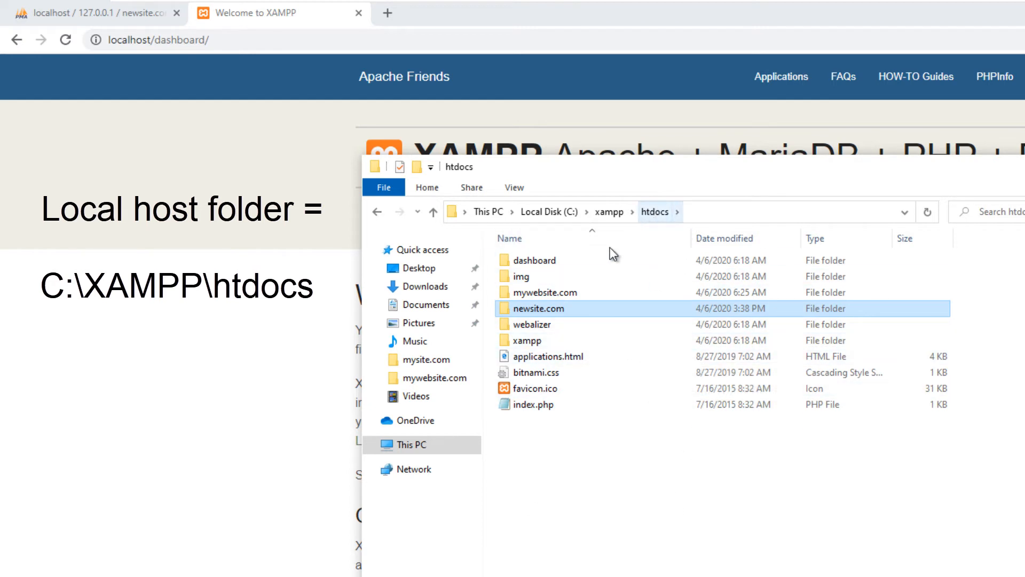
left_click(545, 309)
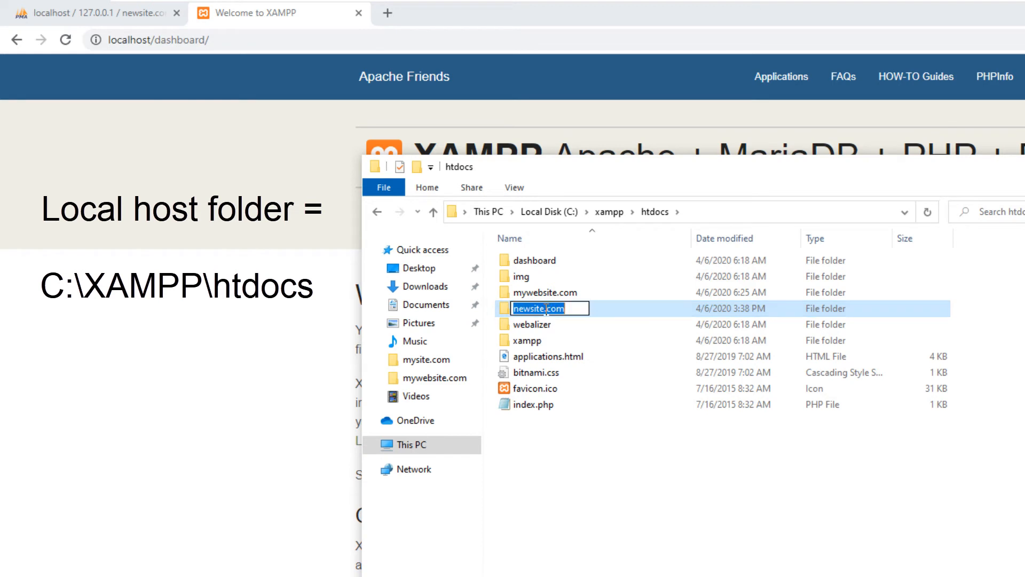
double_click(504, 308)
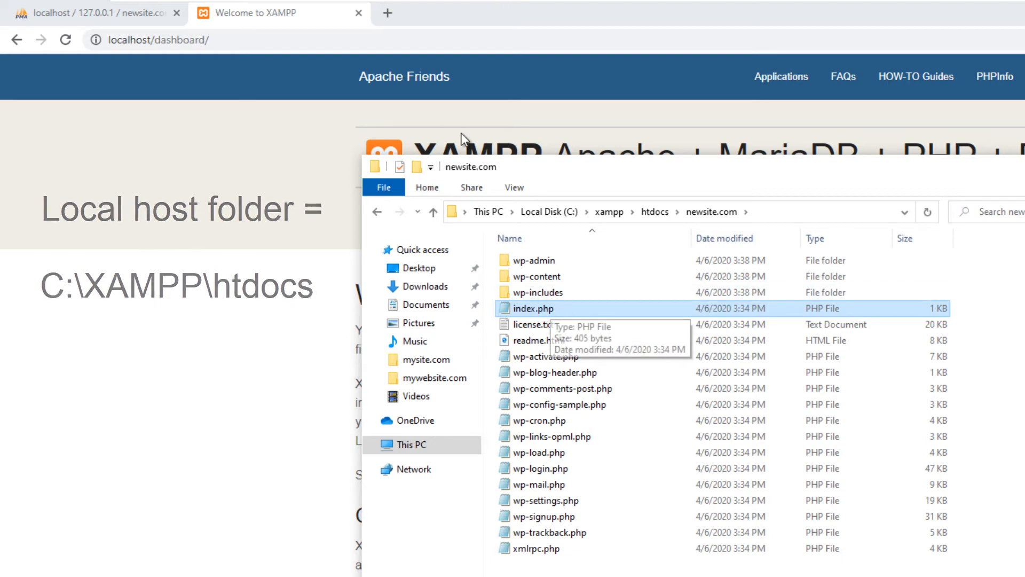
left_click(350, 39)
- Load localhost/newsite.com in Chrome to start the WordPress setup
left_click_drag(249, 39, 157, 48)
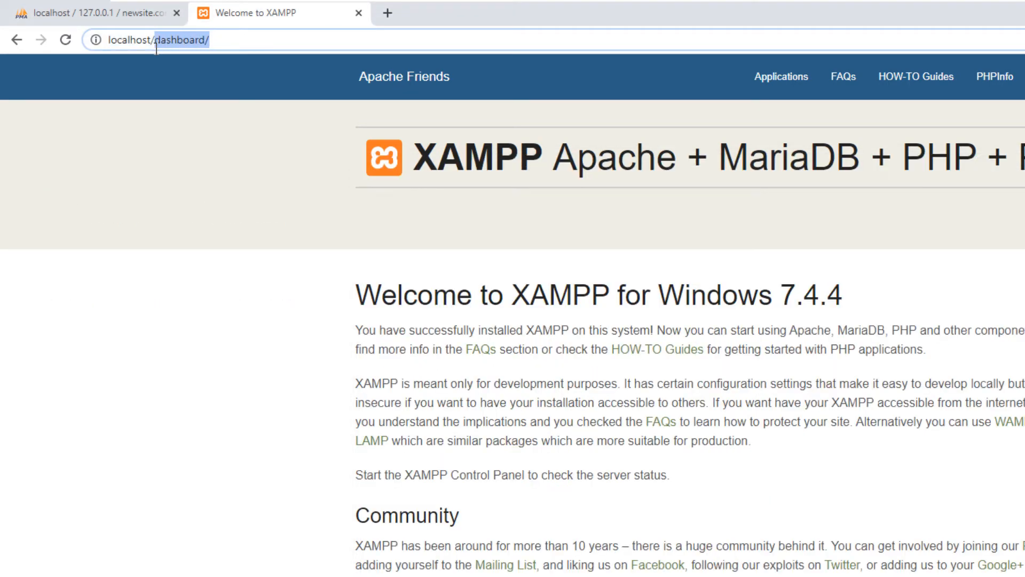
type("newsite.com")
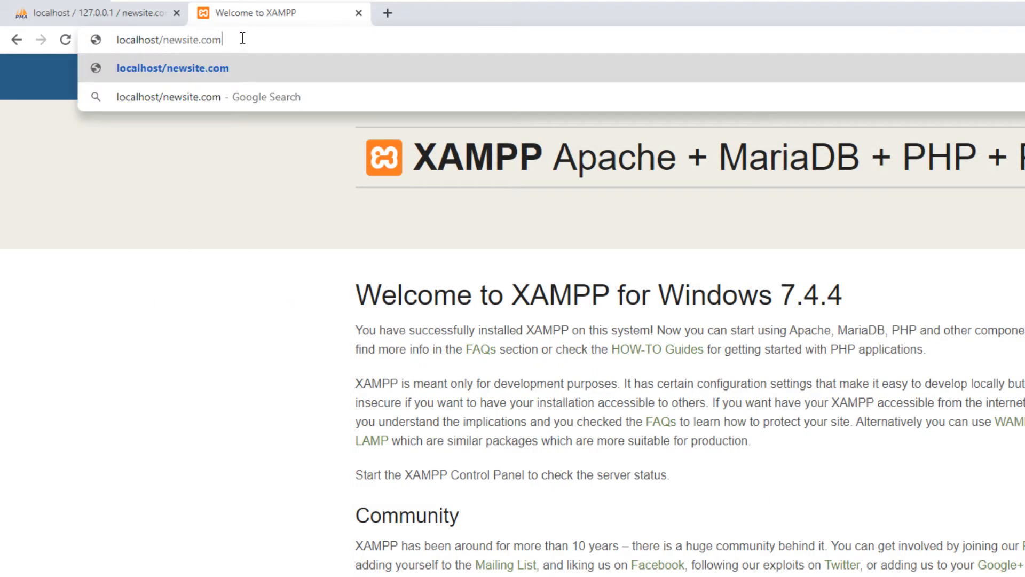
key("Return")
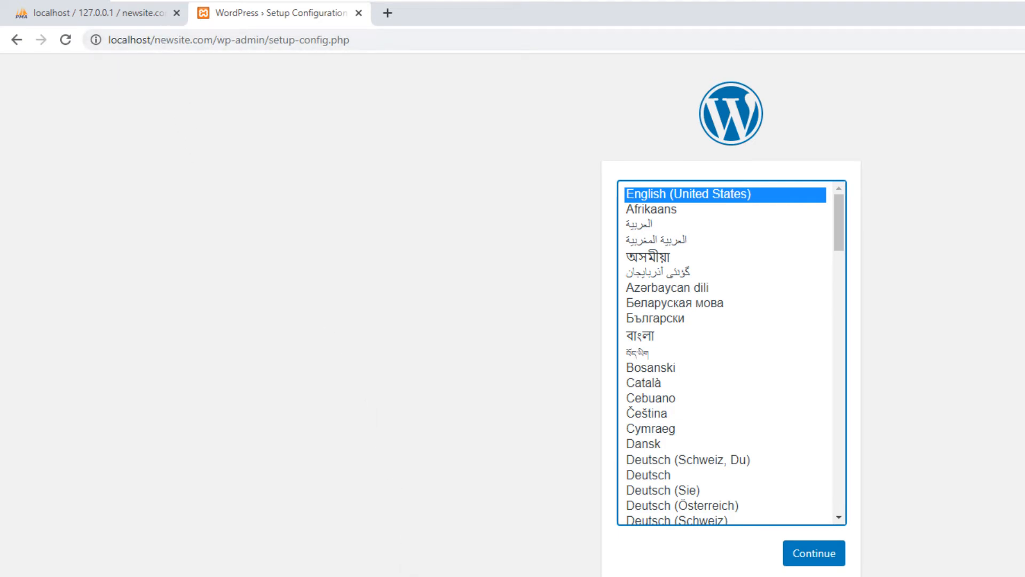
key("alt+Tab")
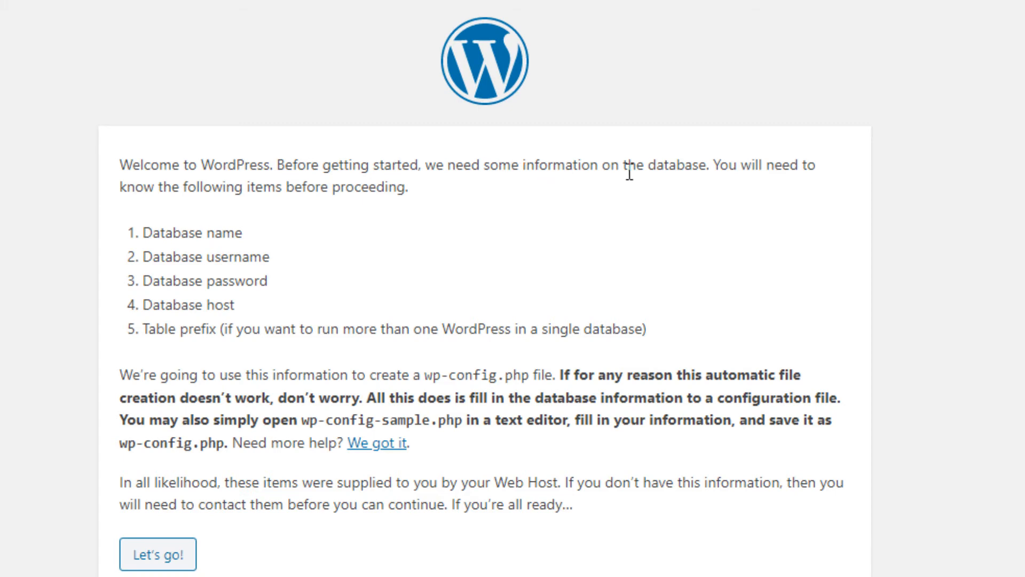
- Check the database name requirement against the newsite.com database in phpMyAdmin
left_click_drag(153, 234, 251, 239)
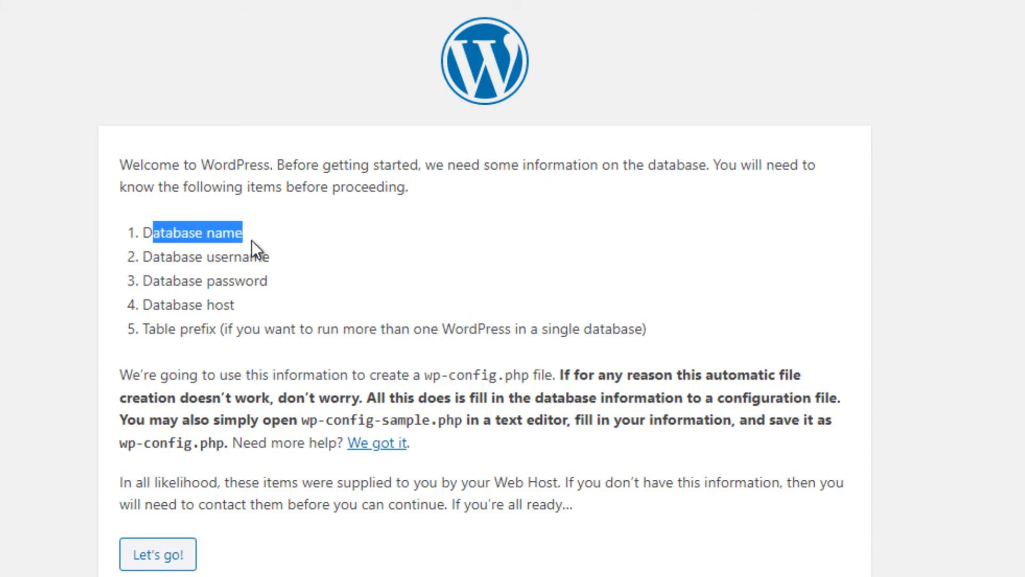
left_click(251, 239)
left_click(82, 27)
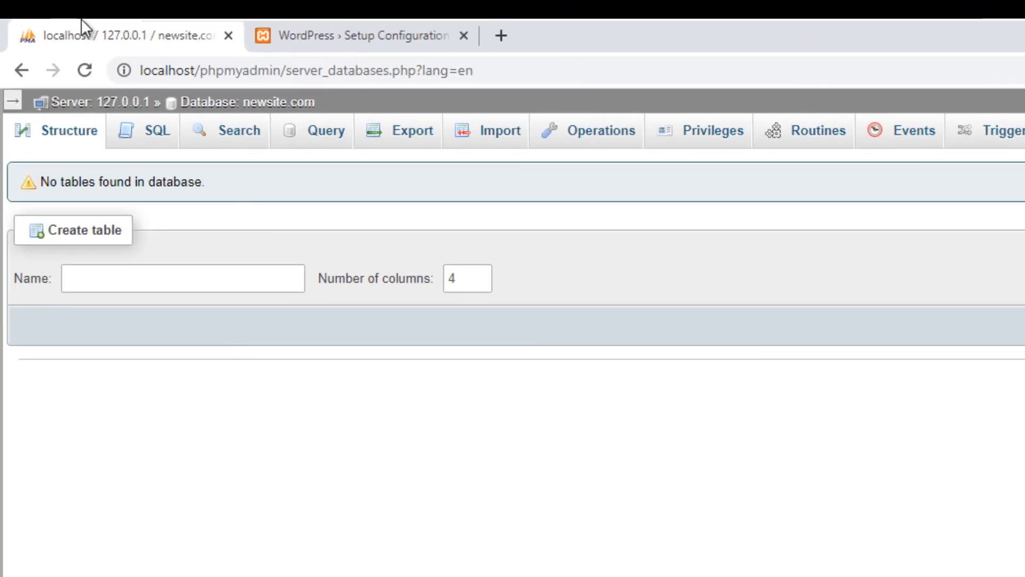
left_click(12, 100)
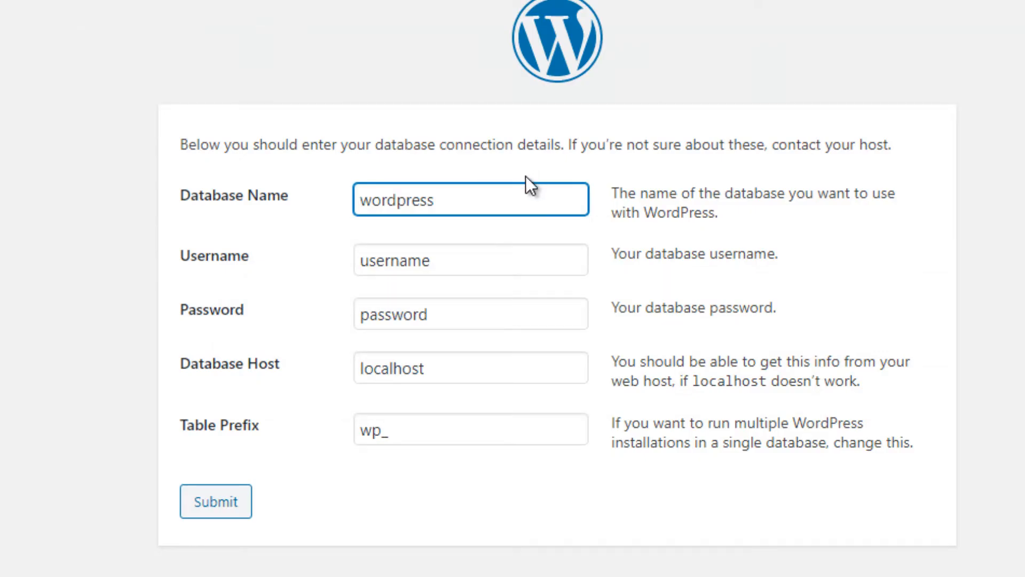
- Enter database name newsite.com, username root, an empty password, and submit the connection details
left_click_drag(475, 193, 8, 194)
type("newsite.com")
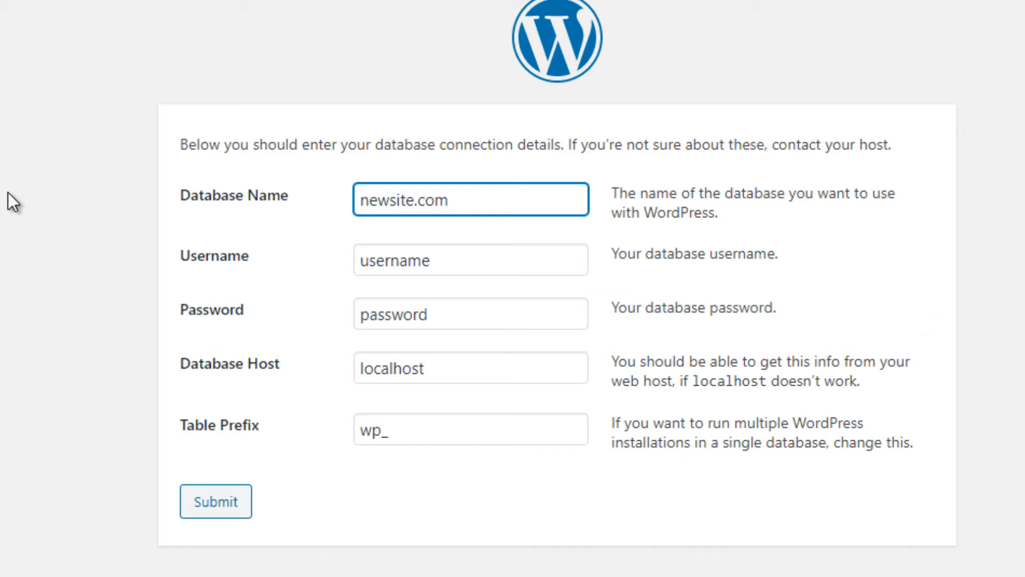
key("Tab")
type("r")
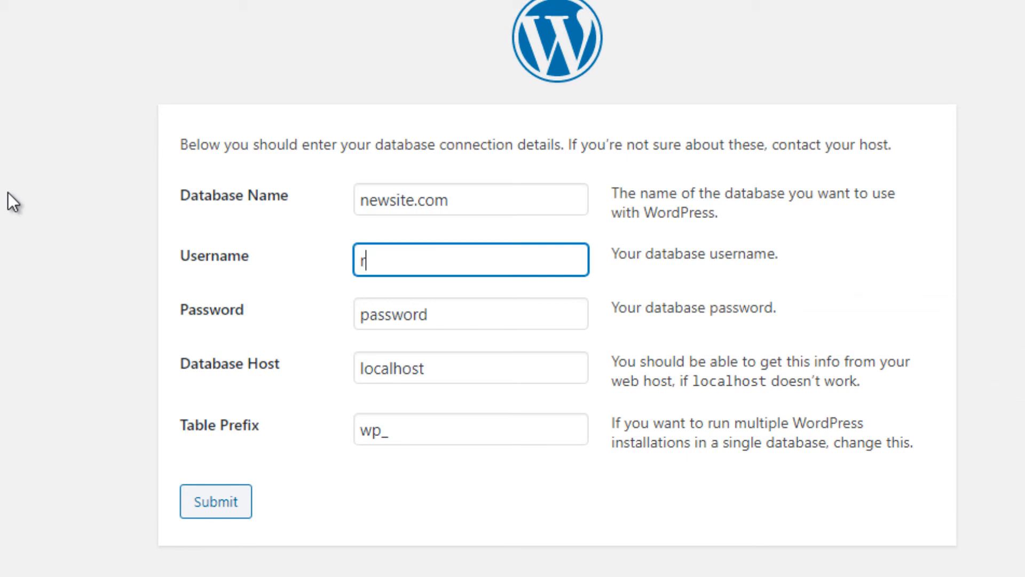
type("oot")
key("Tab")
key("BackSpace")
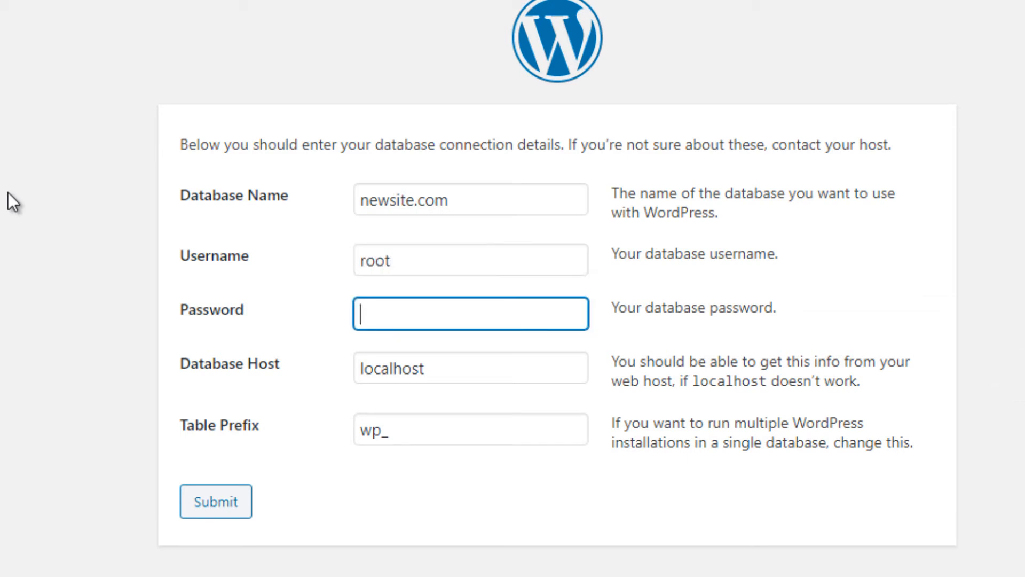
key("Tab")
key("Tab")
left_click(186, 497)
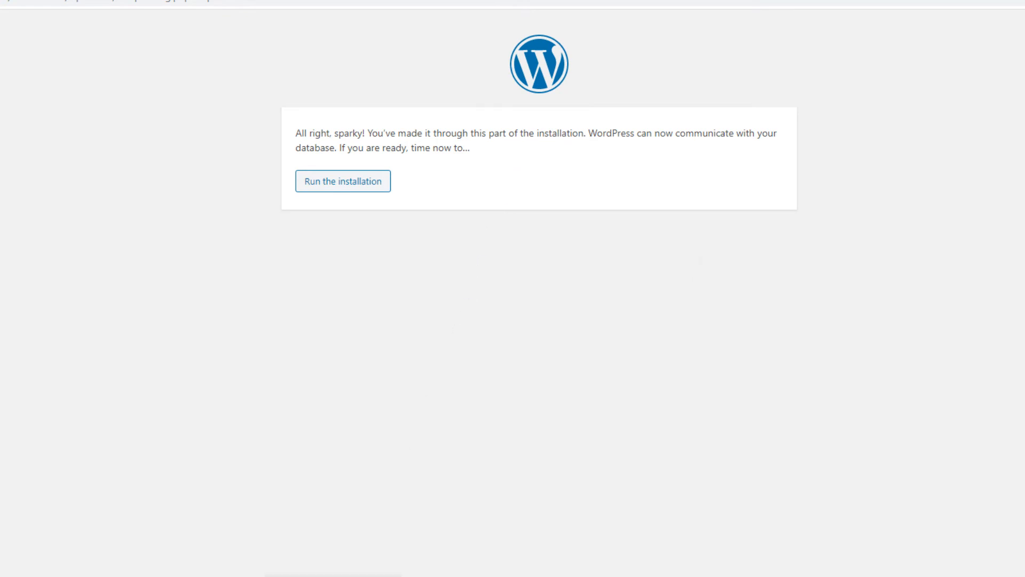
- Check the XAMPP Control Panel, then return to the browser and run the WordPress installation
left_click(333, 575)
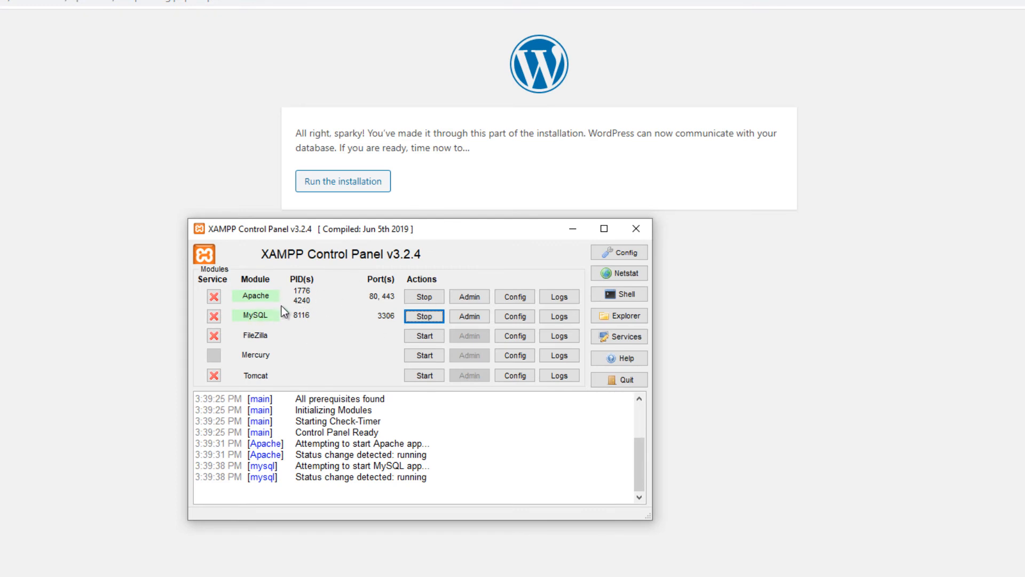
left_click(719, 216)
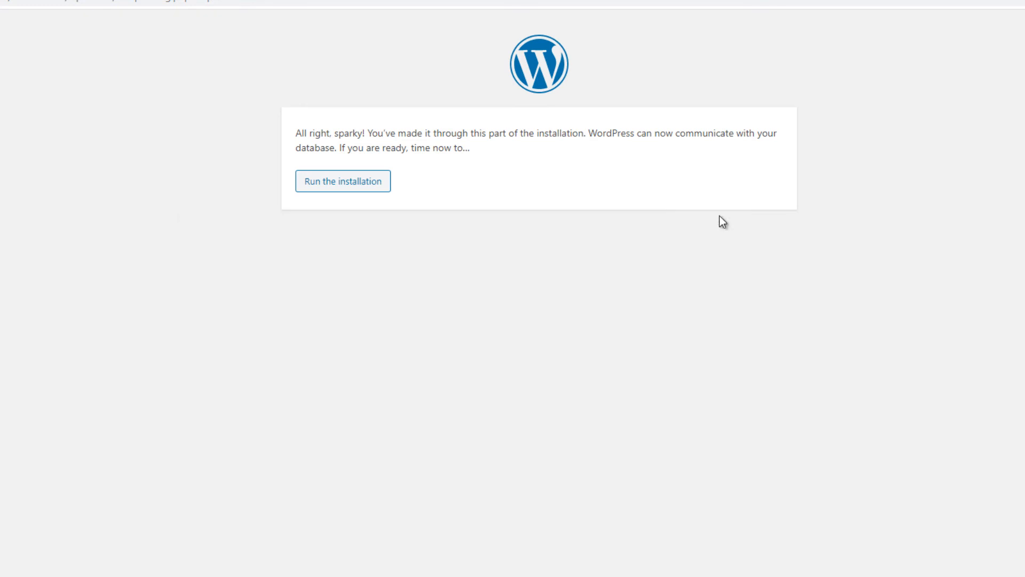
left_click(363, 187)
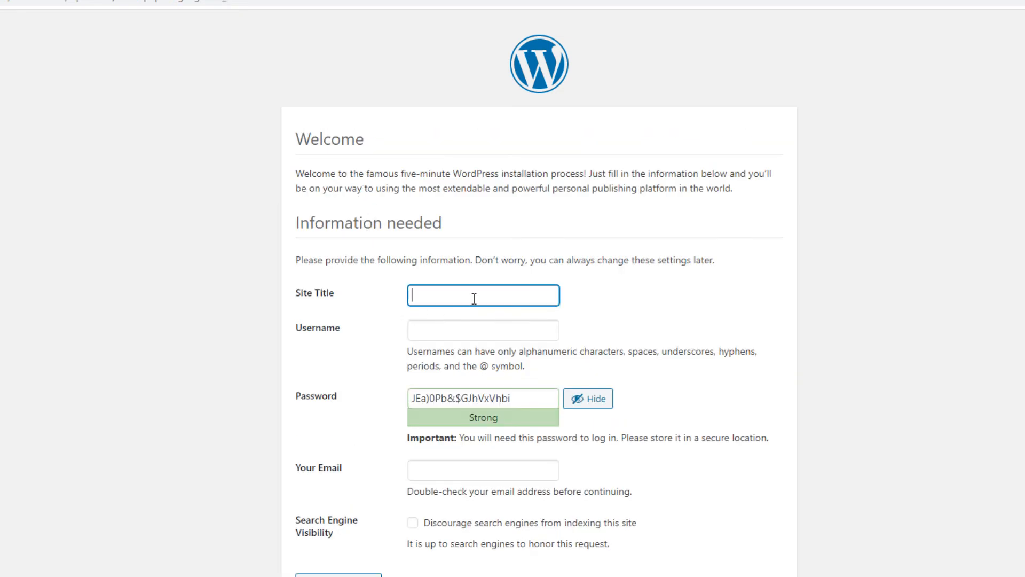
- Enter the site title 'My personal blog' and replace the suggested username with MyAccount
type("My personal blog")
left_click(456, 339)
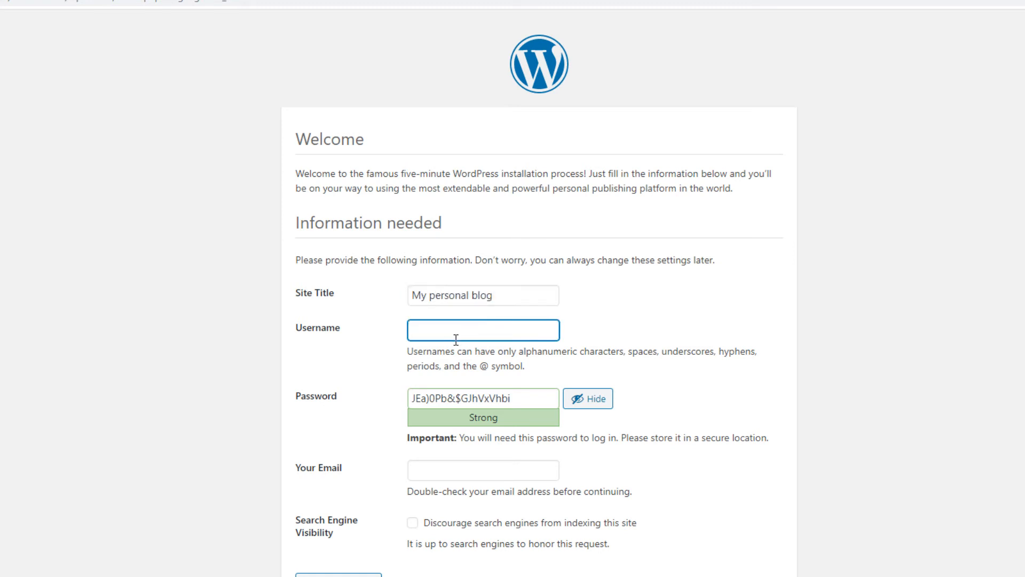
left_click_drag(476, 332, 387, 332)
type("MyAccount")
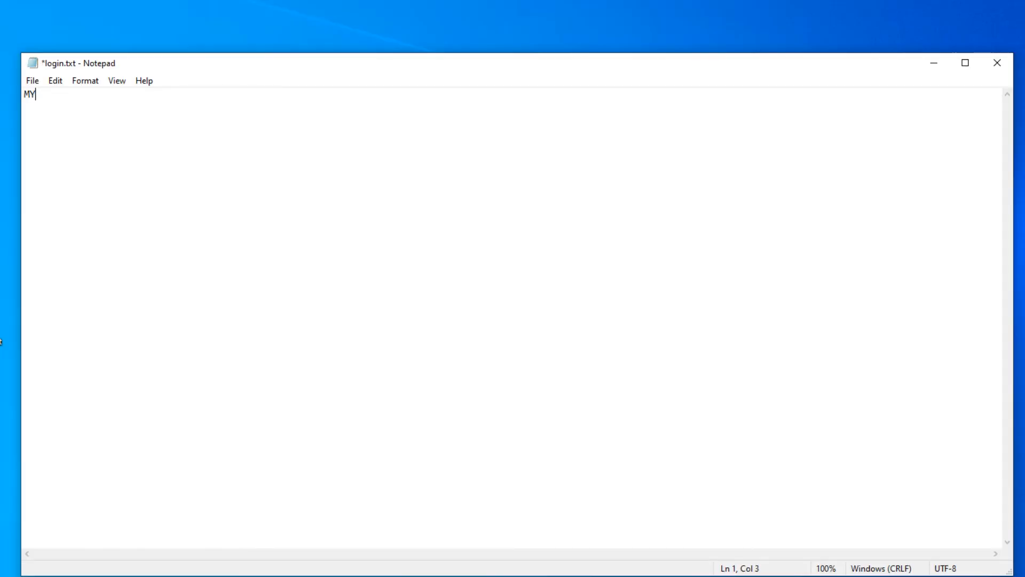
- Note the username and generated password in Notepad, enter the admin e-mail, and install WordPress
key("Return")
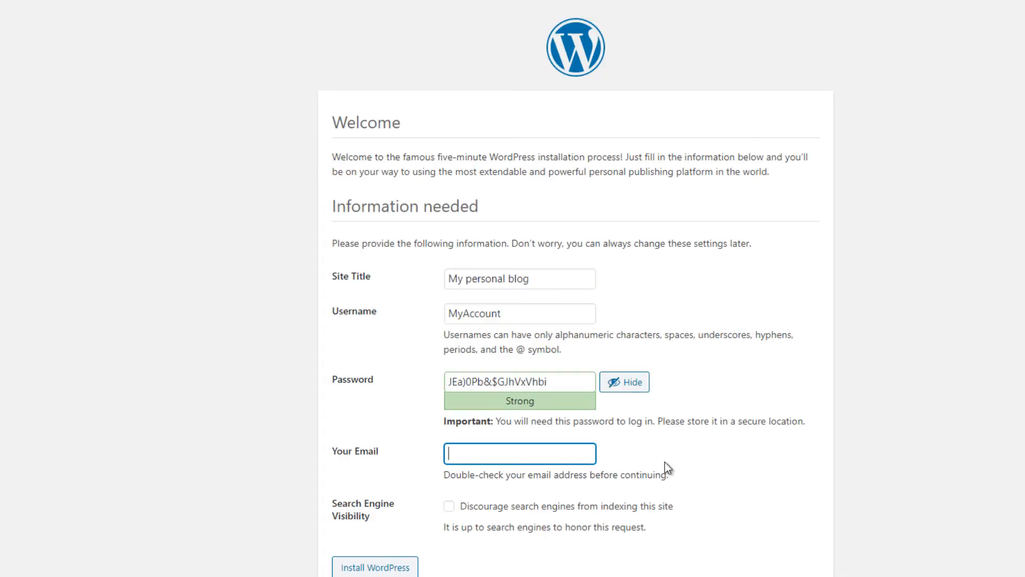
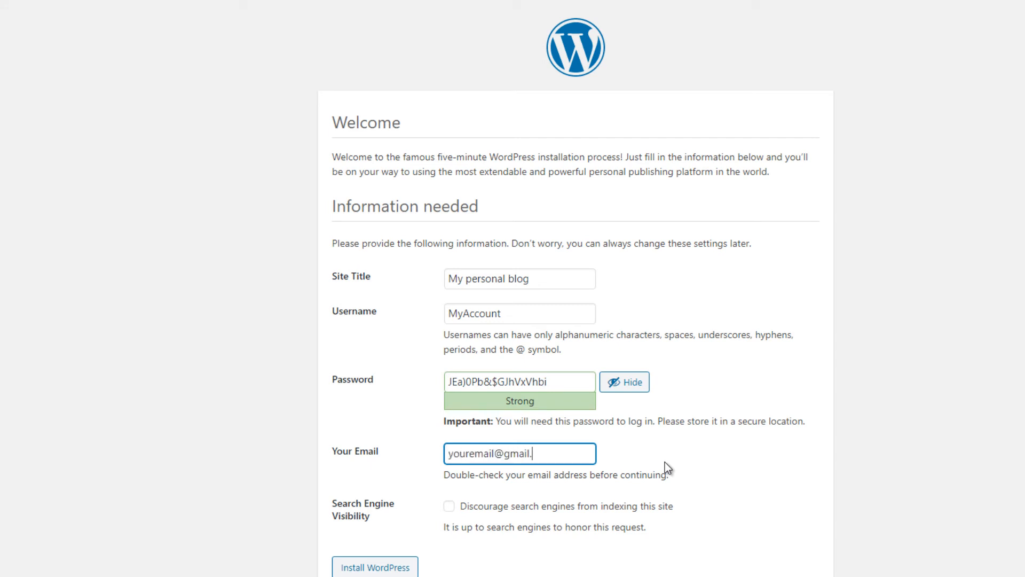
left_click(343, 569)
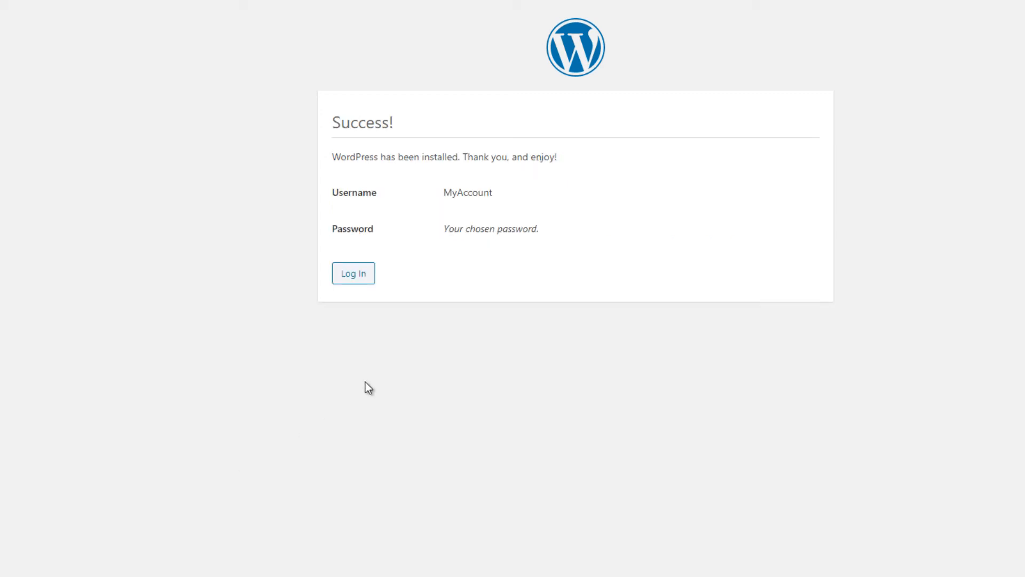
- Log in as MyAccount with the saved password, with Remember Me ticked
left_click(355, 273)
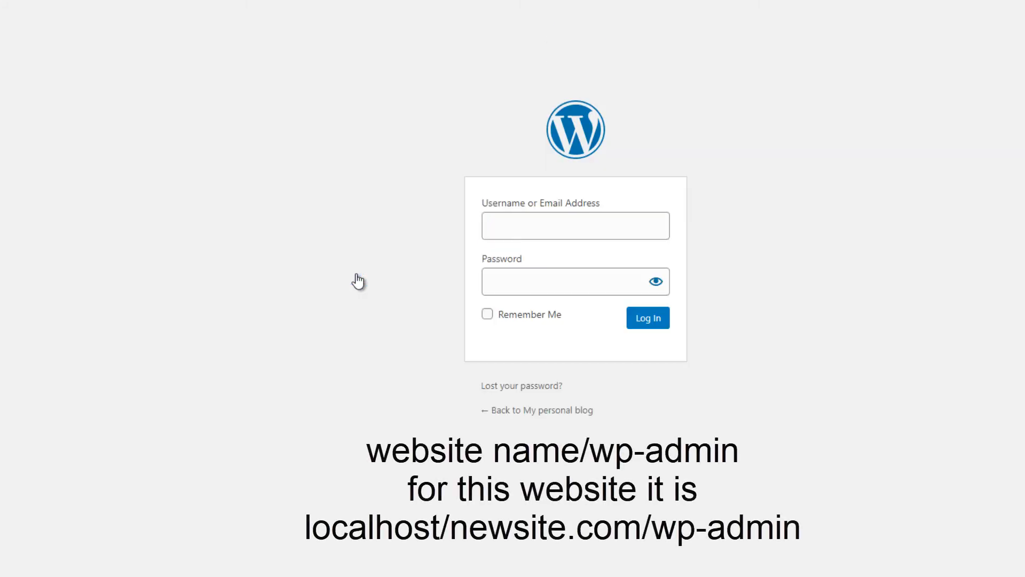
type("My")
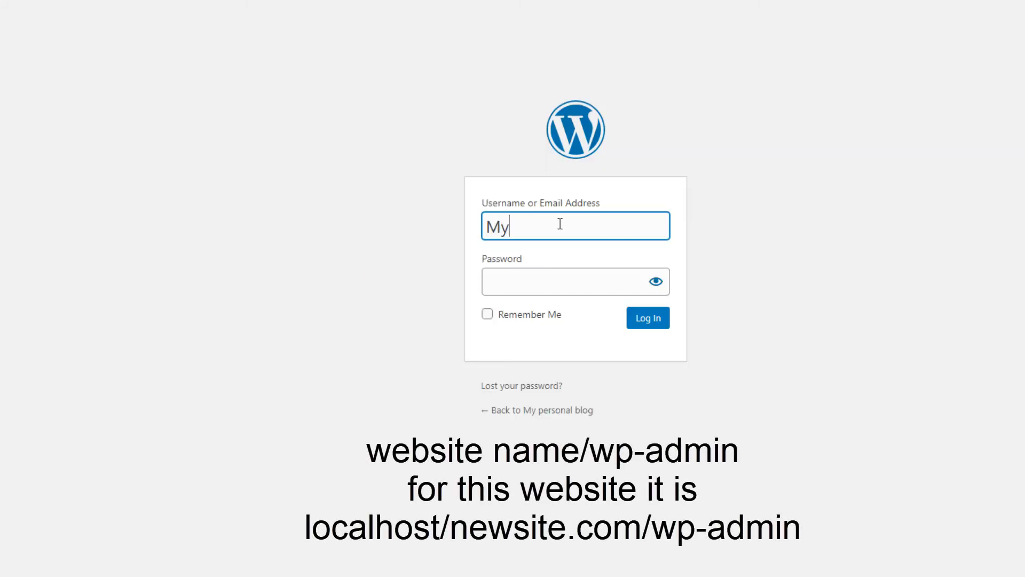
type("Account")
key("Tab")
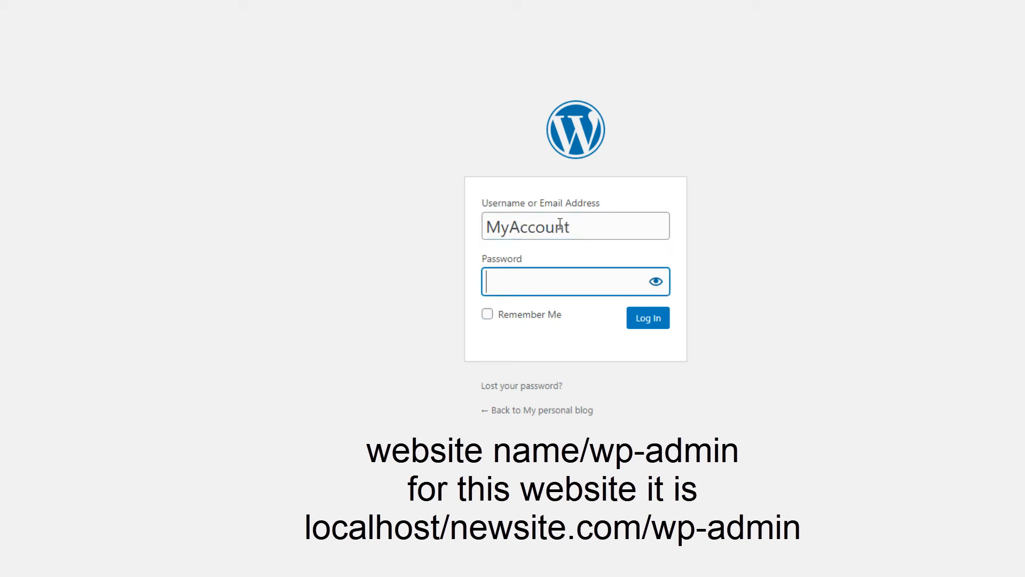
key("ctrl+v")
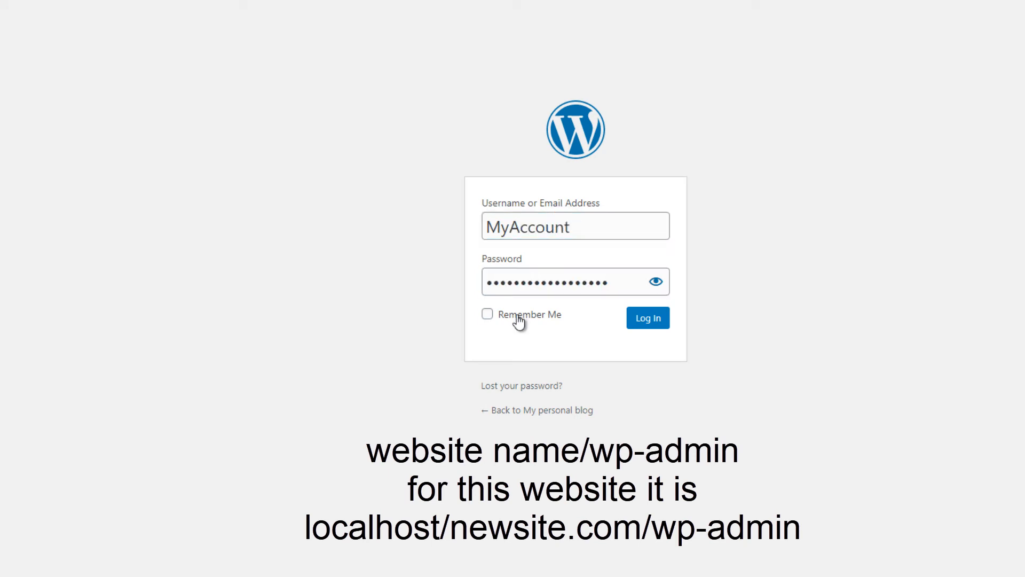
left_click(523, 322)
left_click(651, 333)
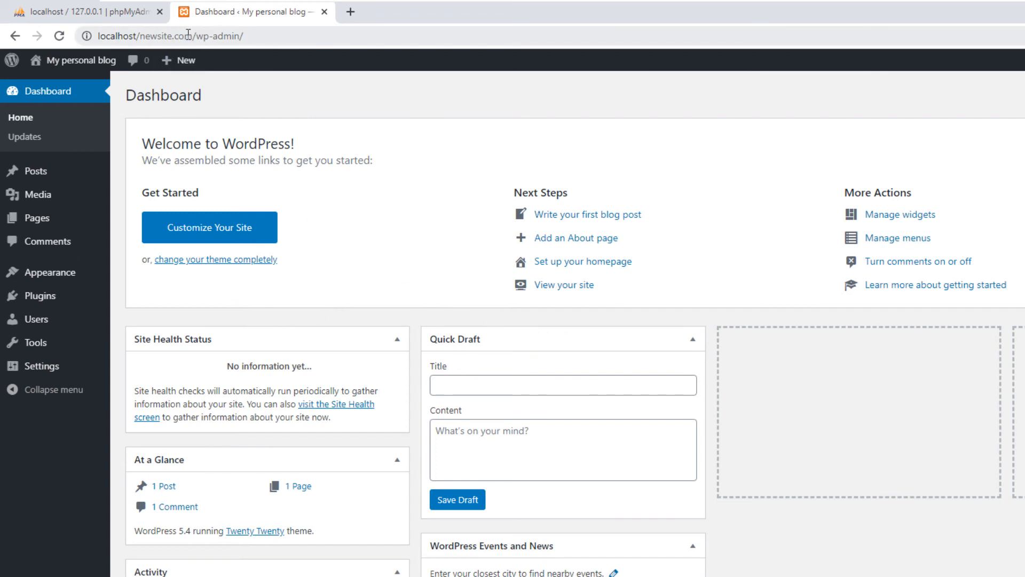
- Load localhost/newsite.com in a new browser tab to view the site's front page
left_click_drag(192, 35, 92, 35)
key("ctrl+c")
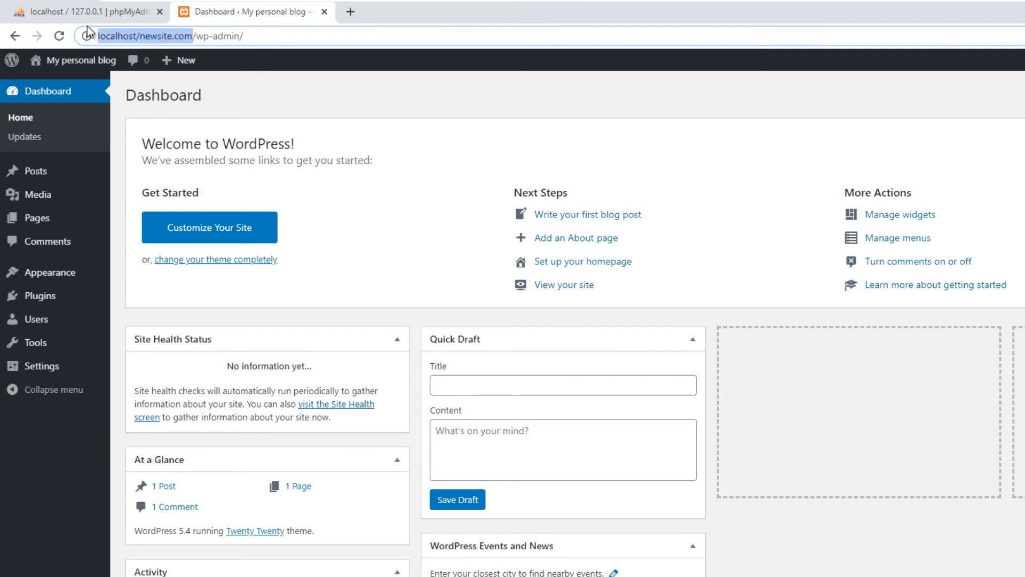
left_click(345, 17)
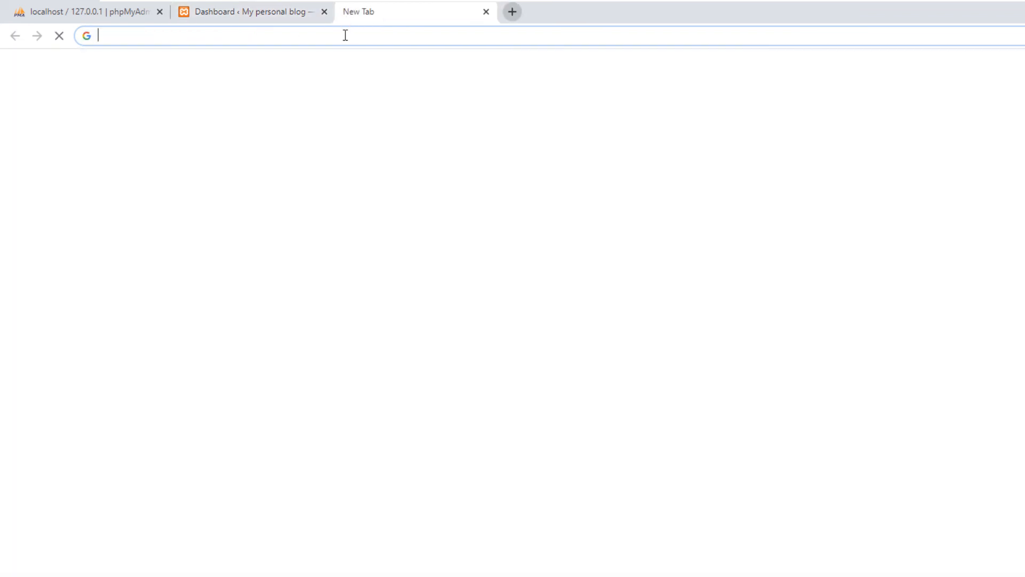
key("ctrl+v")
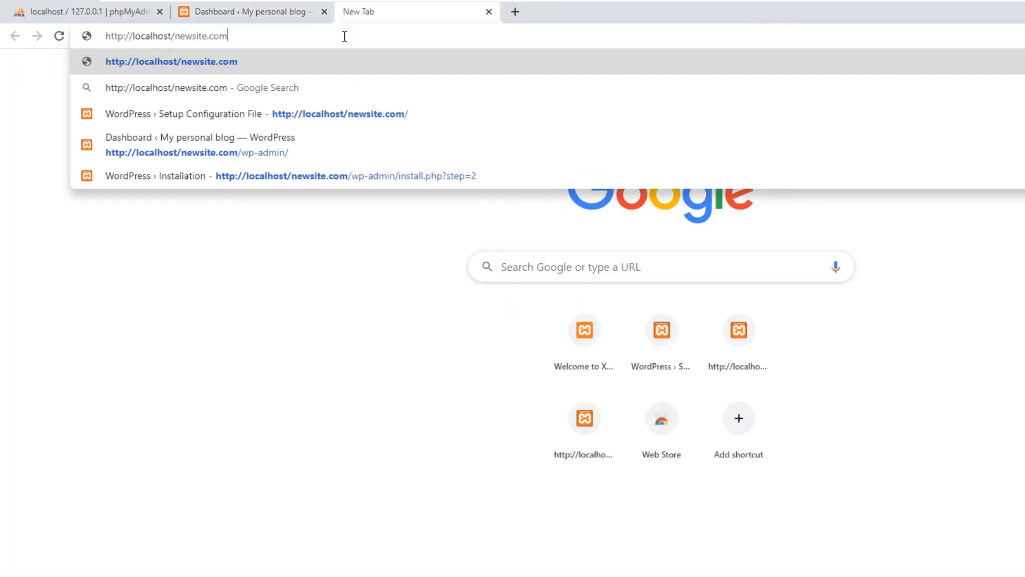
type("/i")
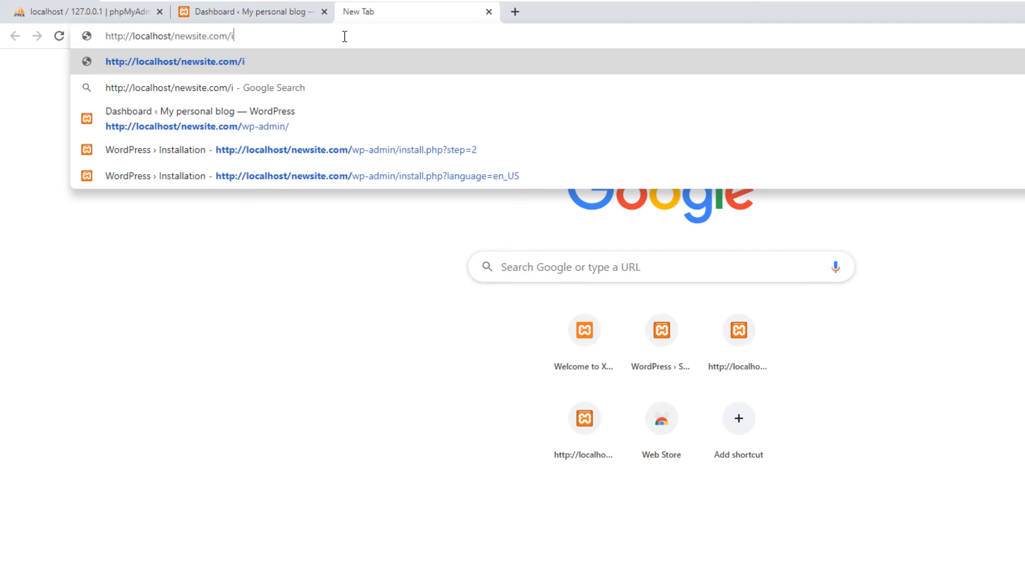
type("ndex.php")
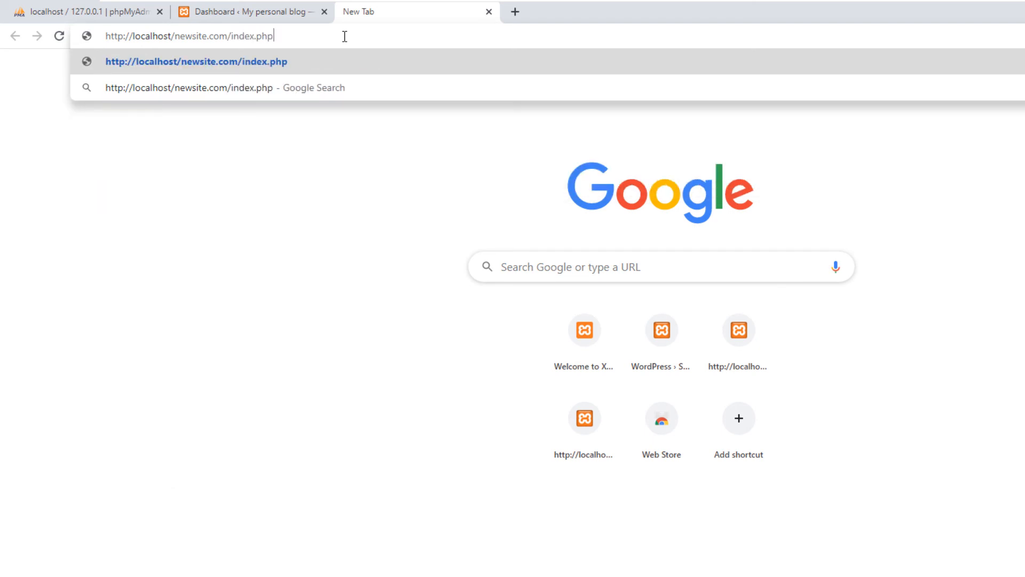
left_click_drag(274, 37, 229, 35)
key("BackSpace")
key("Return")
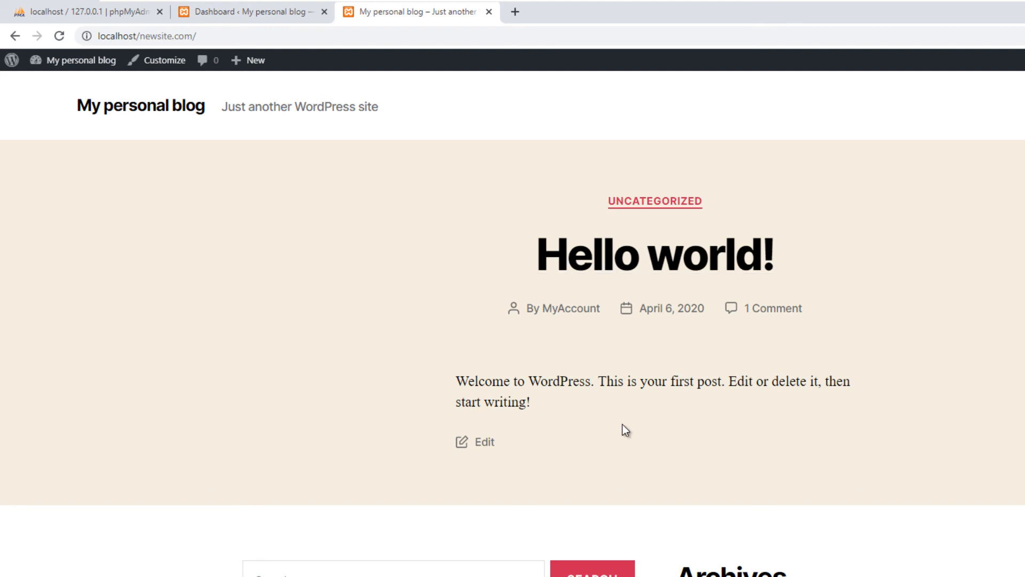
scroll(512, 320, "down", 7)
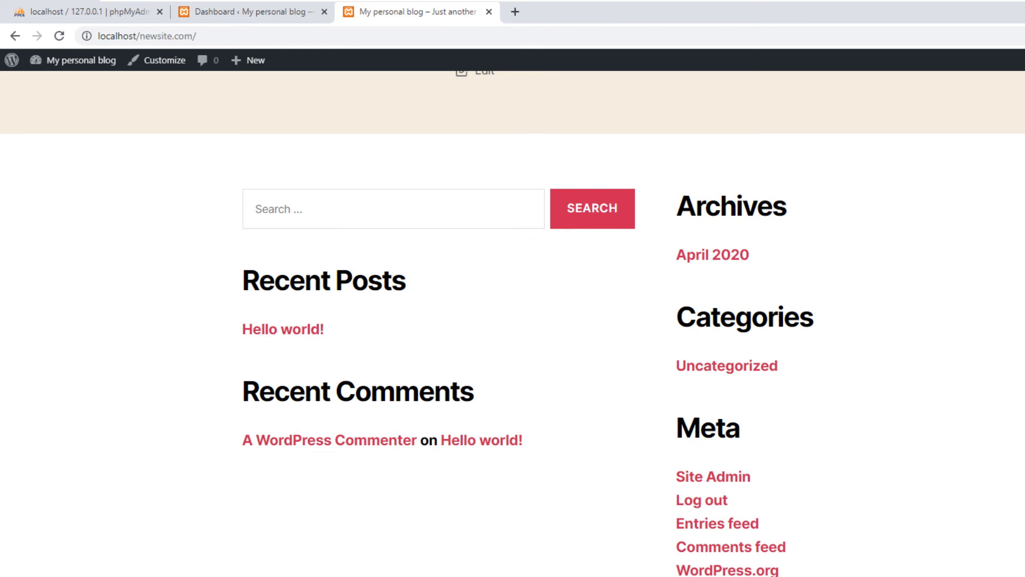
scroll(513, 320, "up", 7)
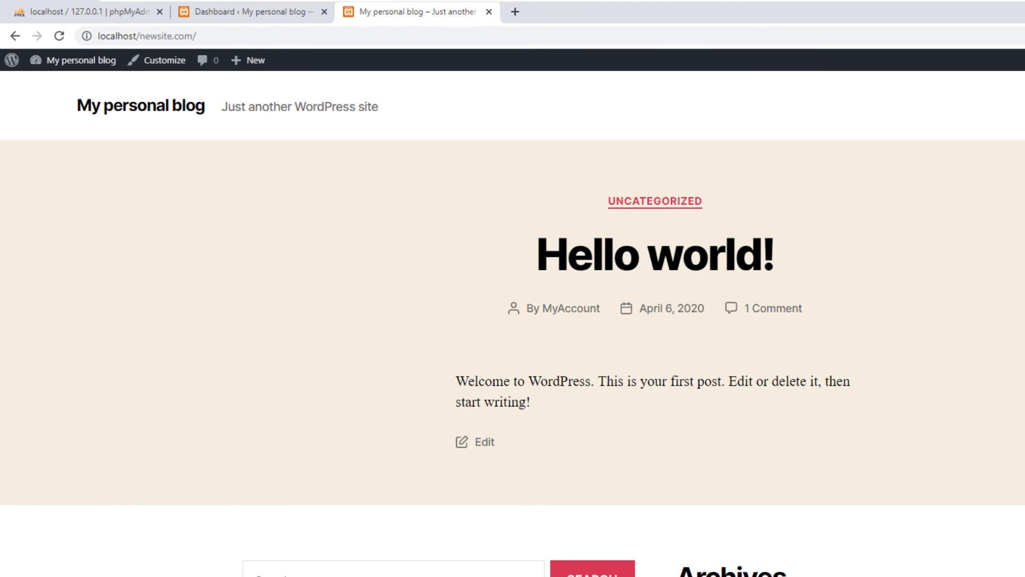